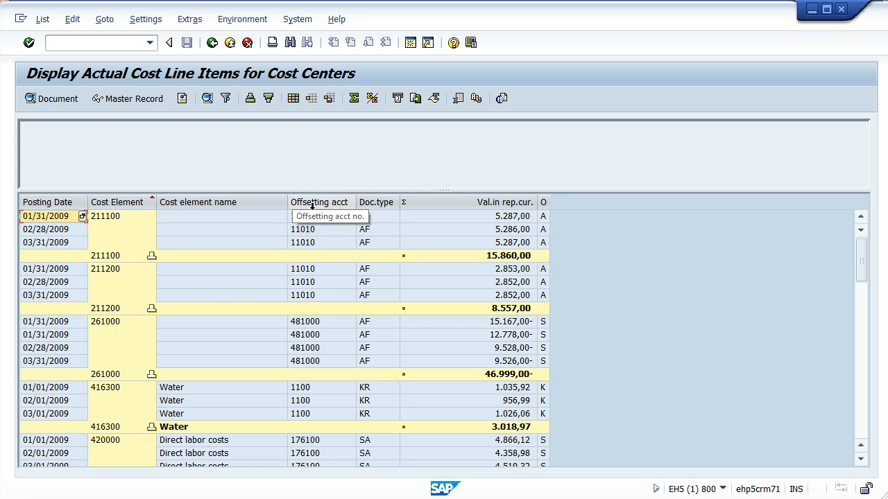
# - Change the line item layout's display options to hide horizontal gridlines and apply it to the report
pyautogui.click(104, 270)
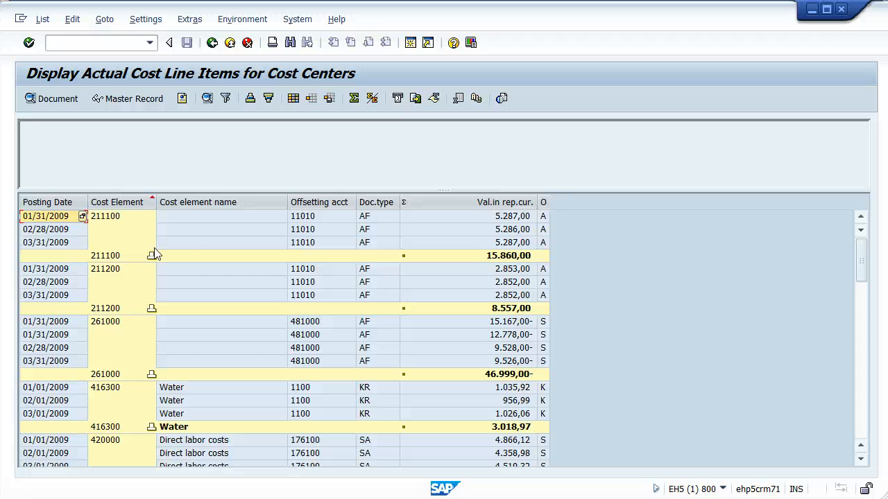
pyautogui.click(291, 100)
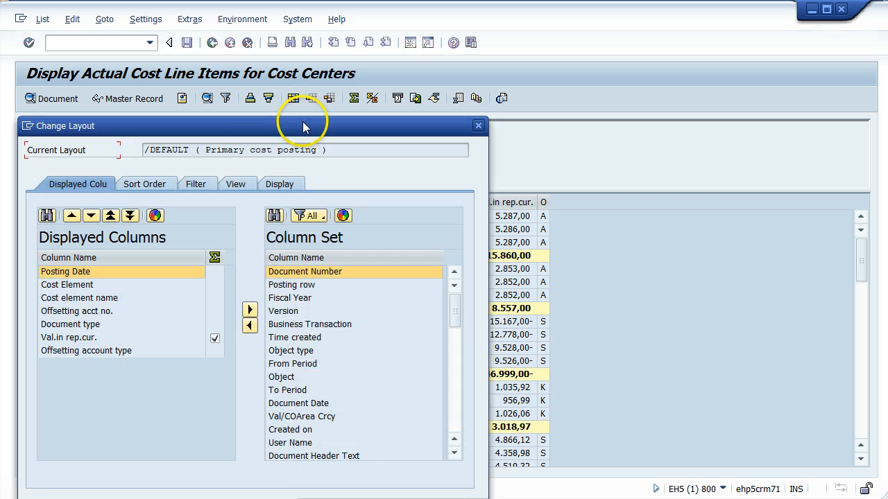
pyautogui.moveTo(263, 126); pyautogui.dragTo(513, 46)
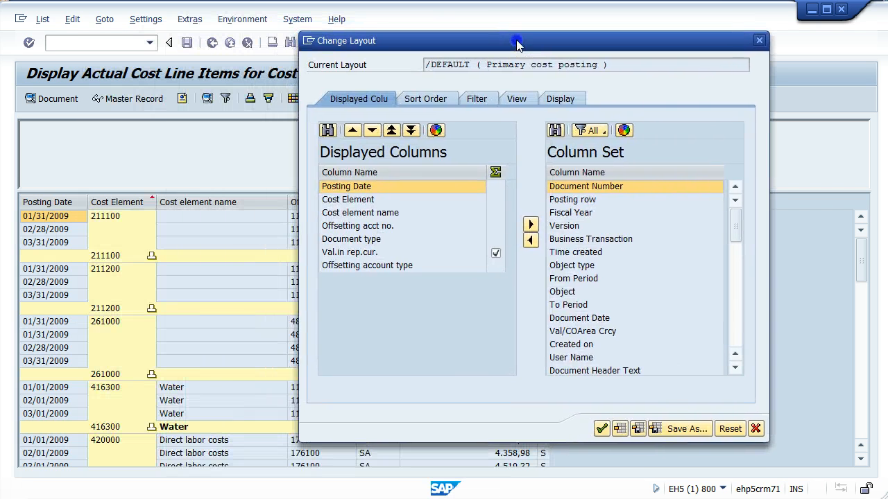
pyautogui.click(564, 102)
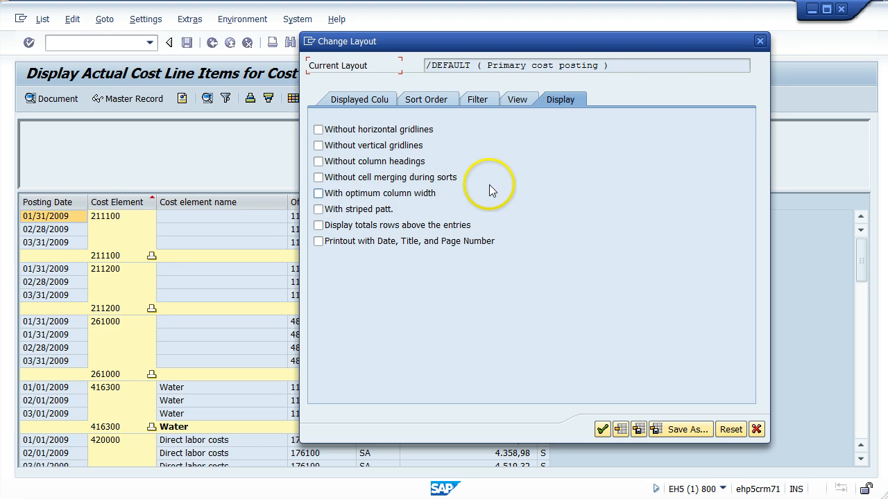
pyautogui.click(318, 130)
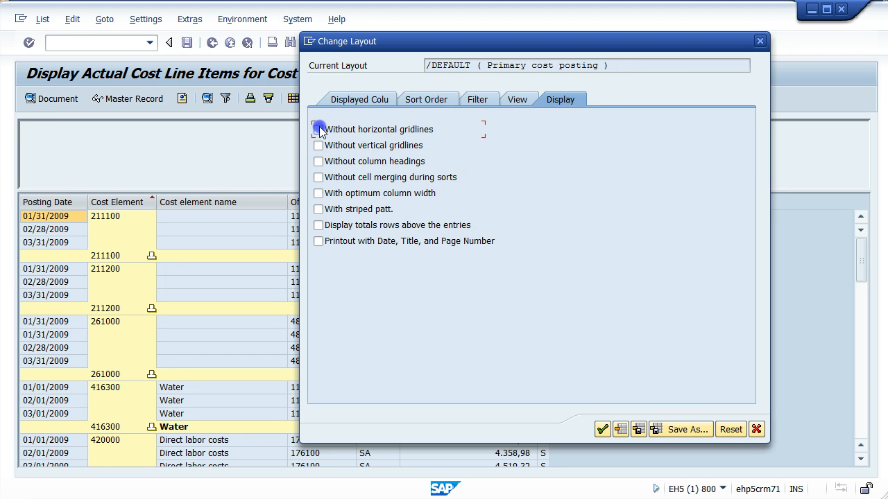
pyautogui.click(602, 429)
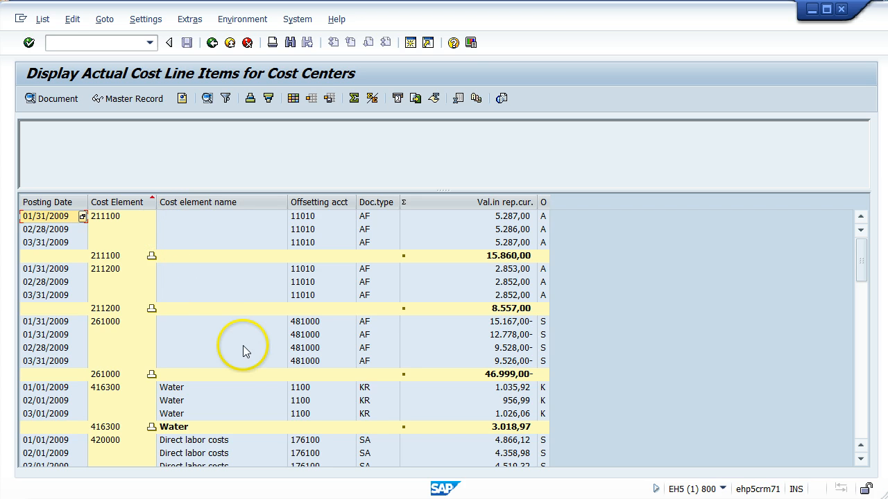
pyautogui.scroll(-2, 245, 345)
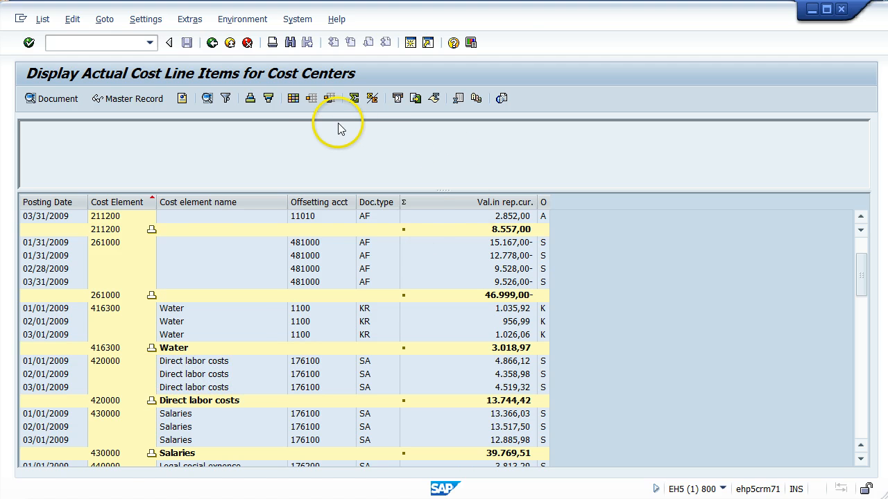
# - Set the layout to display without both horizontal and vertical gridlines, apply it and review the report
pyautogui.click(293, 99)
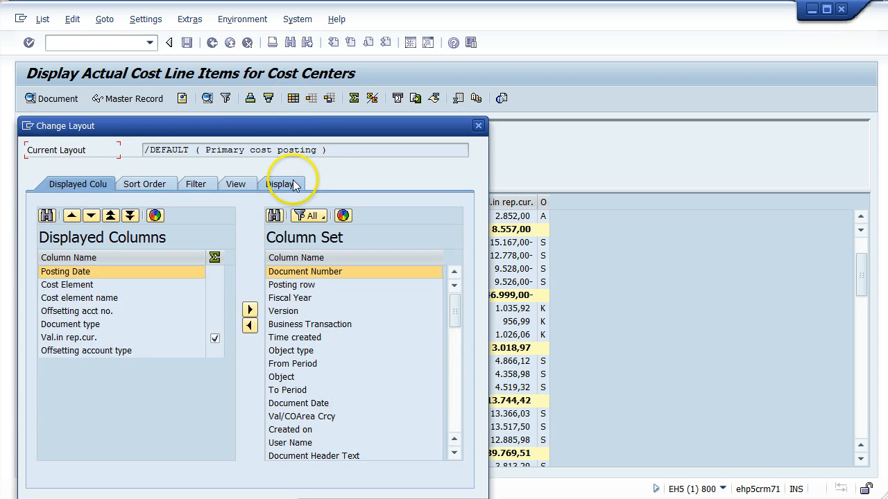
pyautogui.click(280, 183)
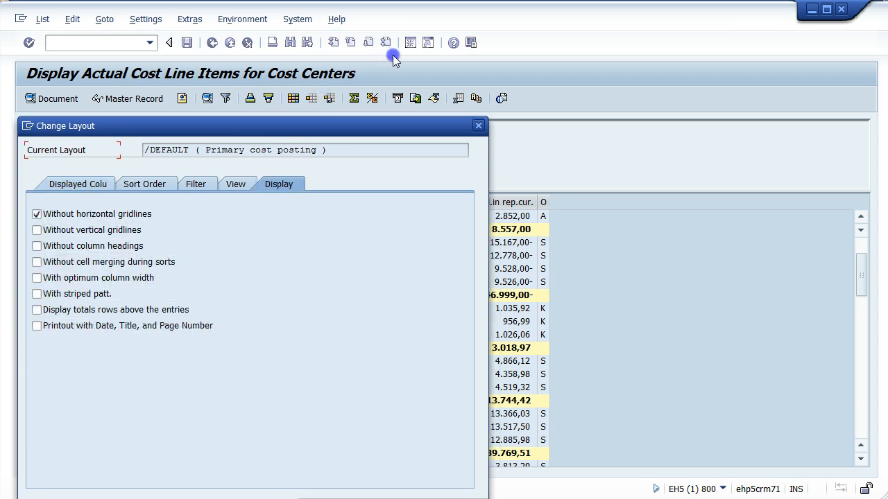
pyautogui.moveTo(305, 119); pyautogui.dragTo(490, 60)
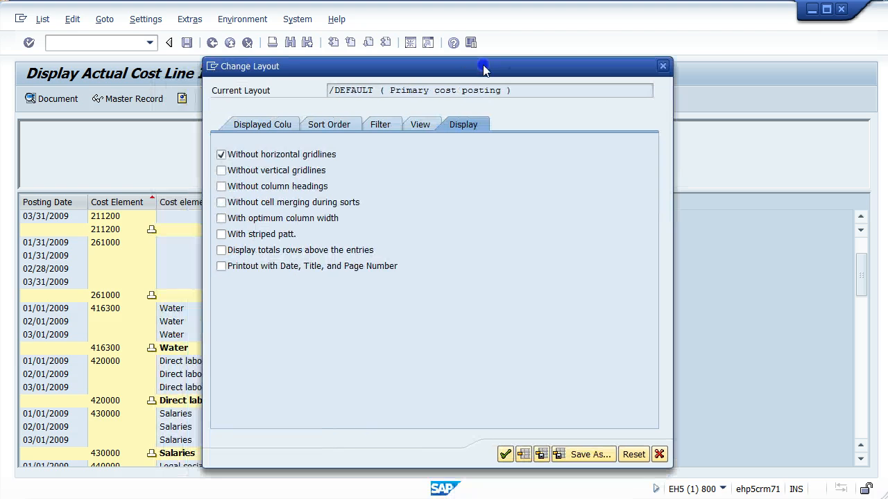
pyautogui.click(221, 154)
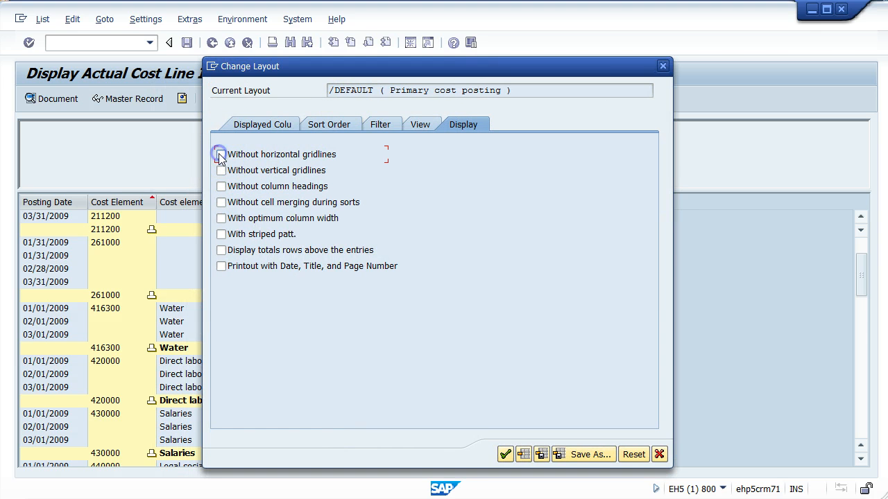
pyautogui.click(220, 170)
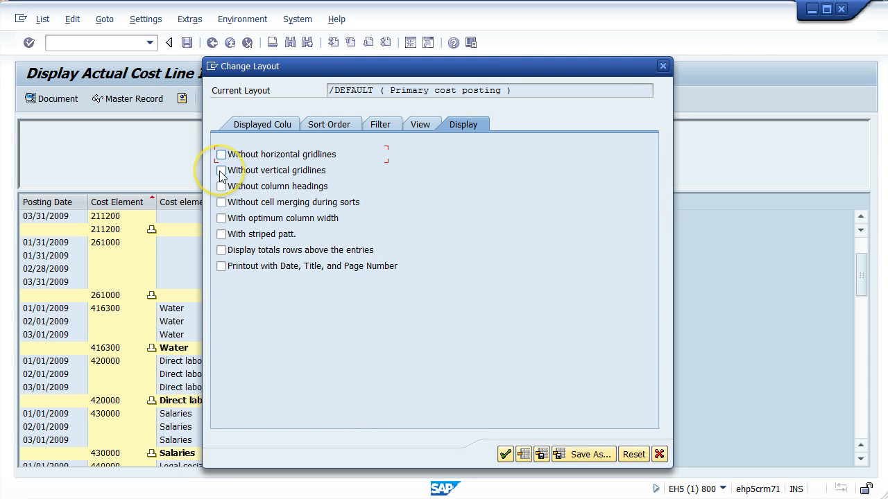
pyautogui.click(221, 155)
pyautogui.click(221, 170)
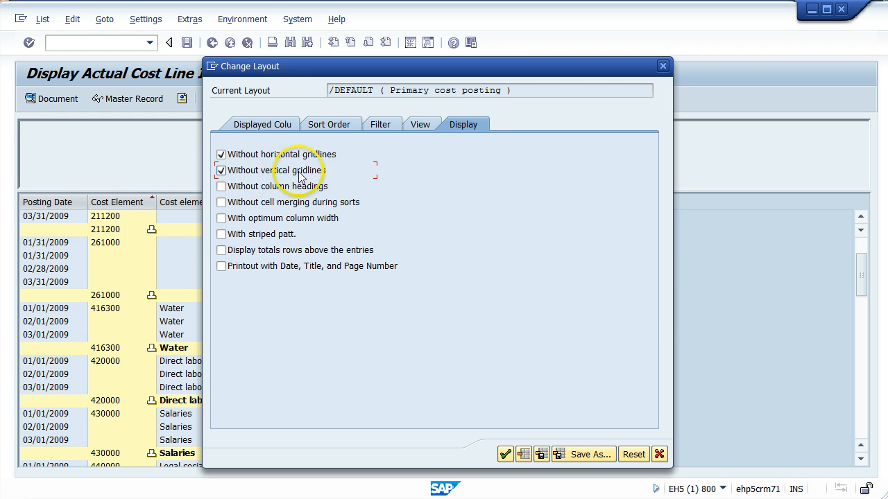
pyautogui.click(506, 454)
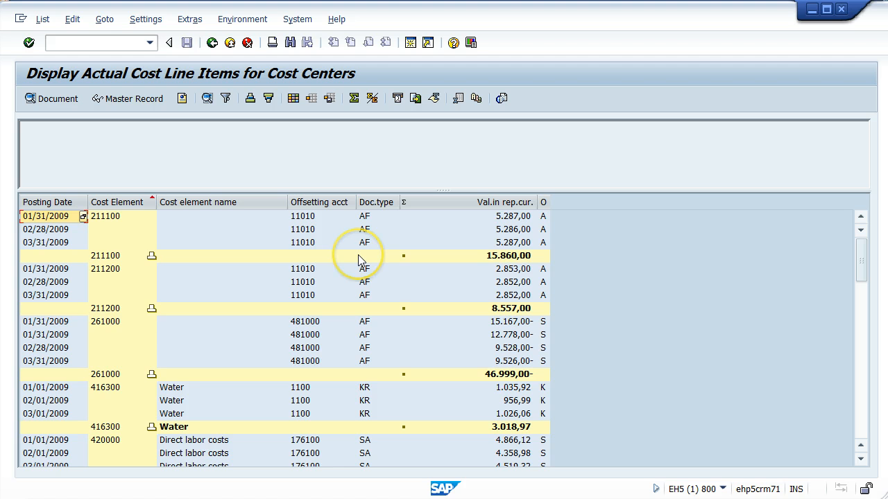
pyautogui.scroll(-4, 347, 258)
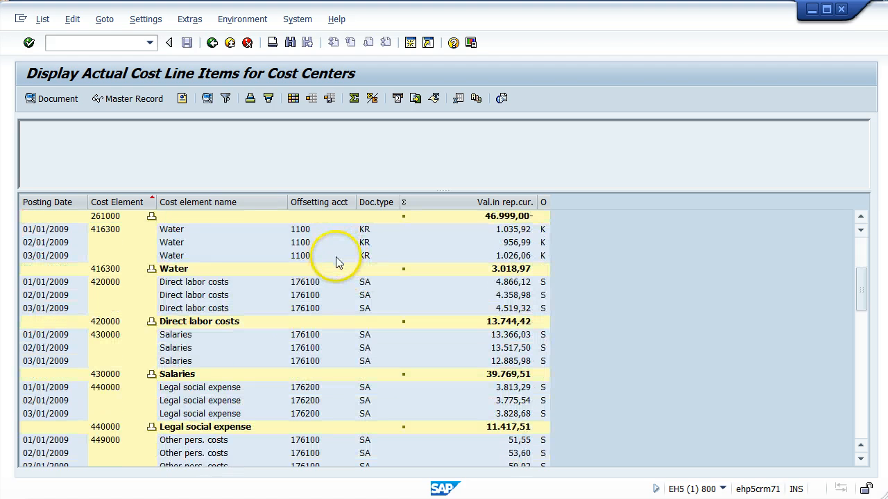
pyautogui.scroll(4, 337, 261)
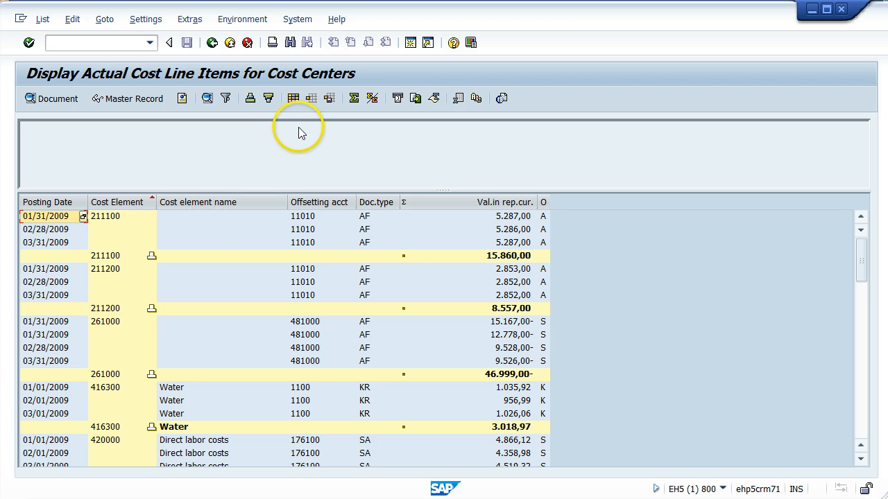
# - Restore both types of gridlines in the layout and display the report without column headings
pyautogui.click(292, 102)
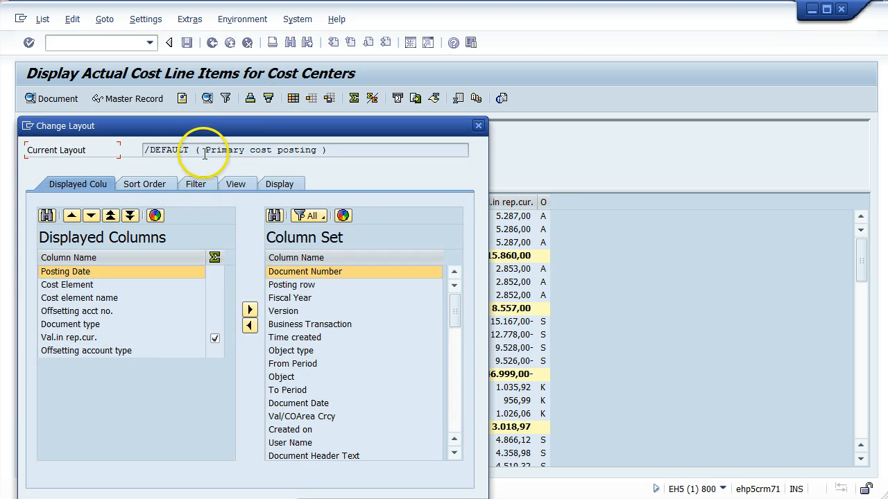
pyautogui.click(276, 184)
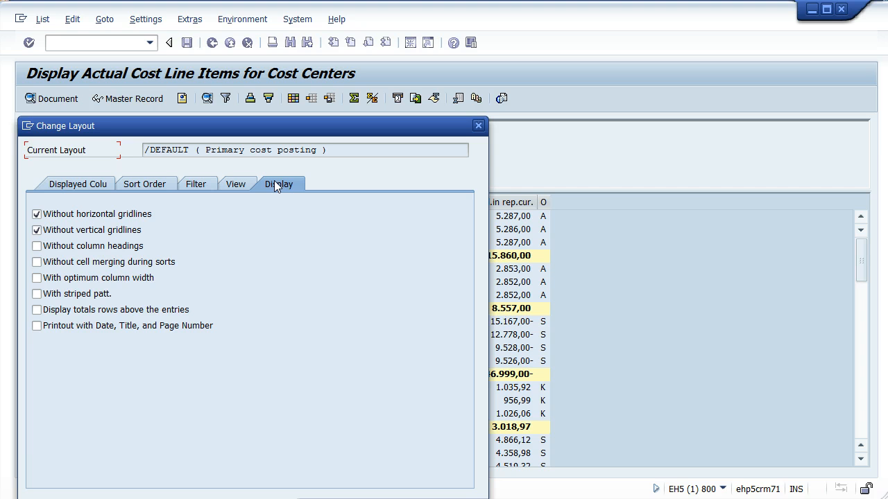
pyautogui.click(37, 230)
pyautogui.click(37, 215)
pyautogui.click(38, 248)
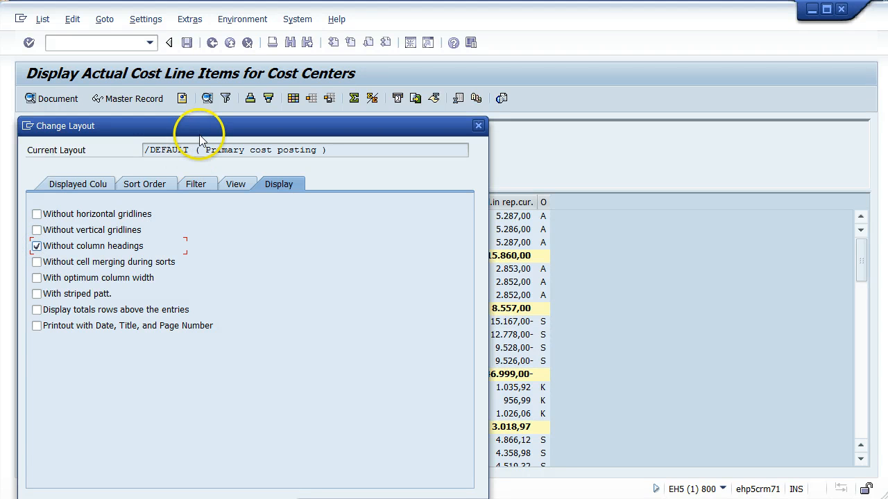
pyautogui.moveTo(199, 139); pyautogui.dragTo(286, 66)
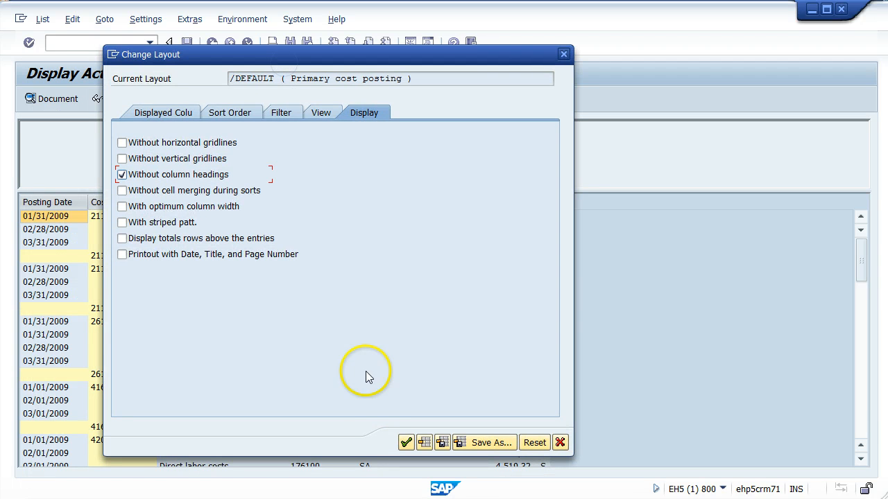
pyautogui.click(405, 443)
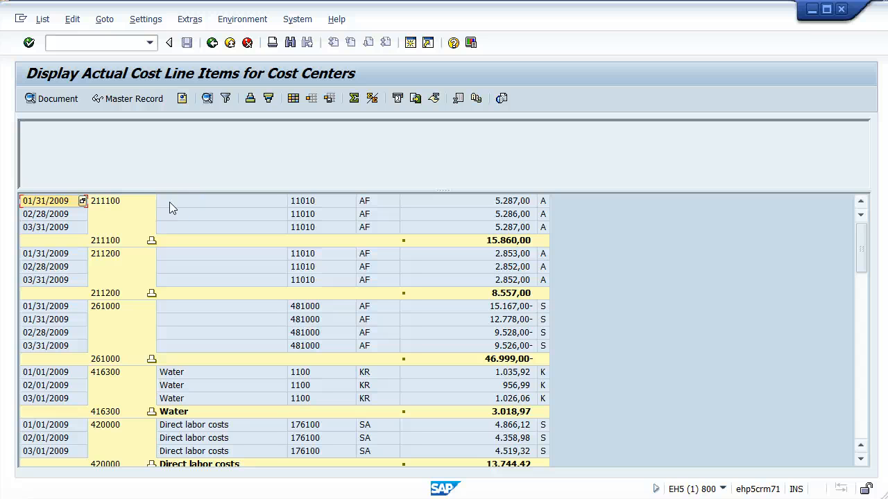
pyautogui.click(163, 208)
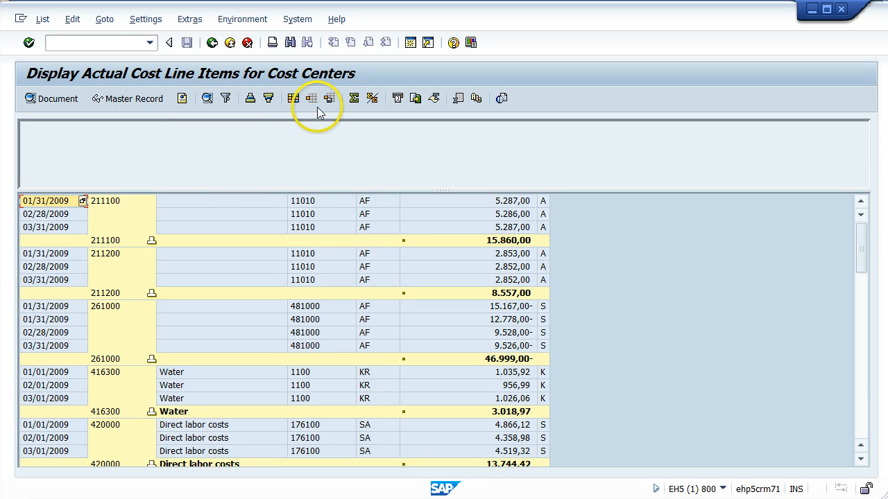
# - Restore the column headings in the layout and display the report without cell merging during sorts
pyautogui.click(293, 98)
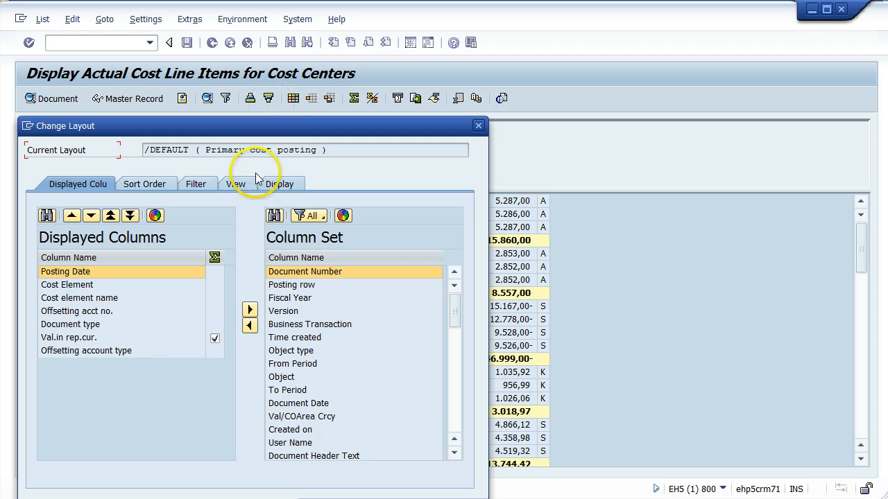
pyautogui.click(272, 181)
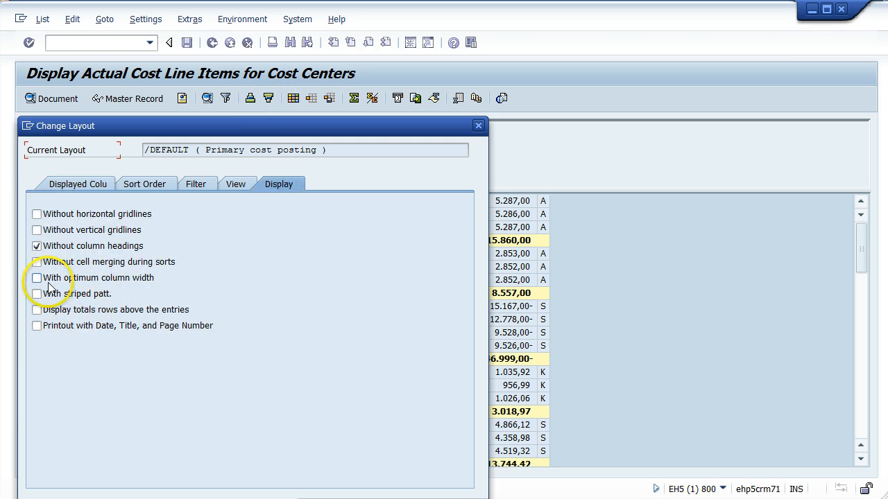
pyautogui.click(37, 246)
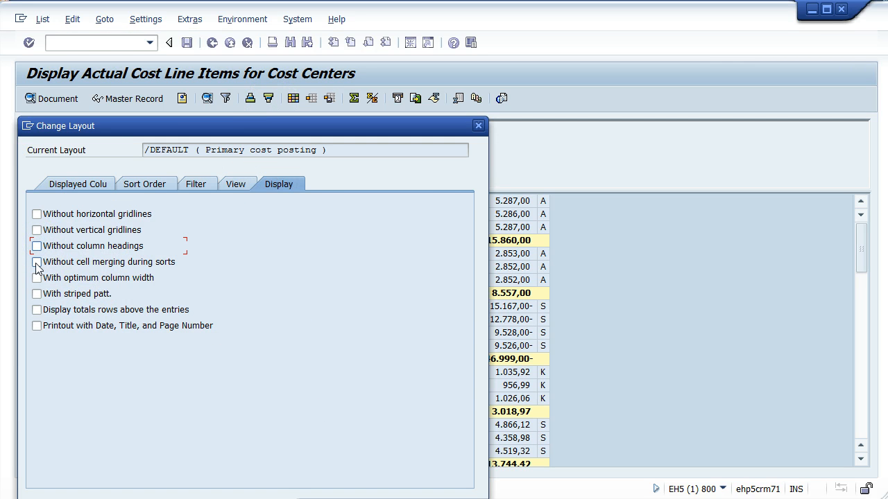
pyautogui.moveTo(131, 129); pyautogui.dragTo(397, 66)
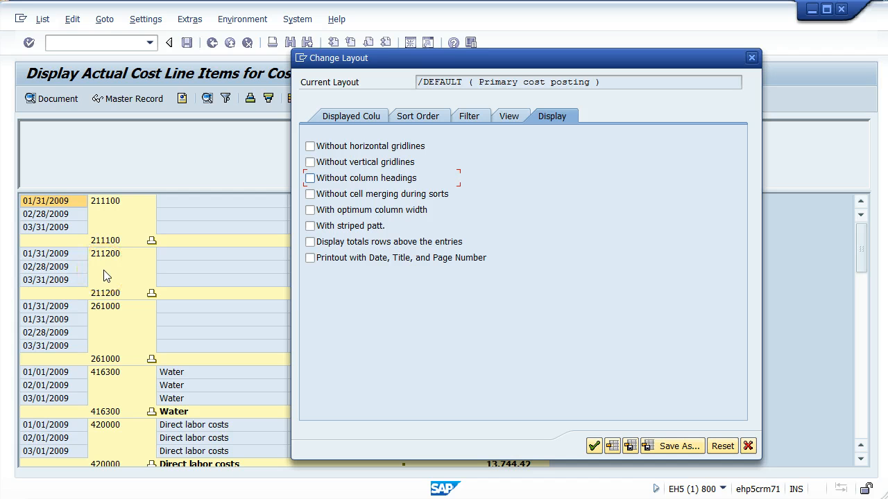
pyautogui.click(109, 218)
pyautogui.click(310, 194)
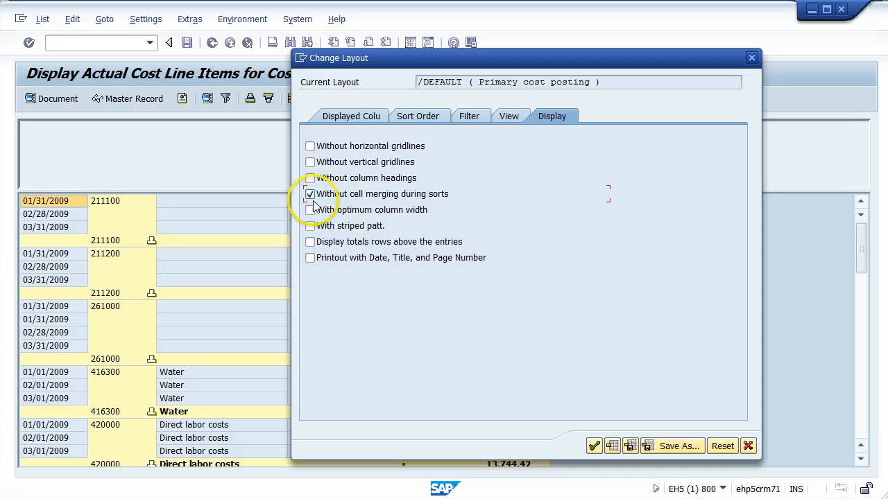
pyautogui.click(594, 446)
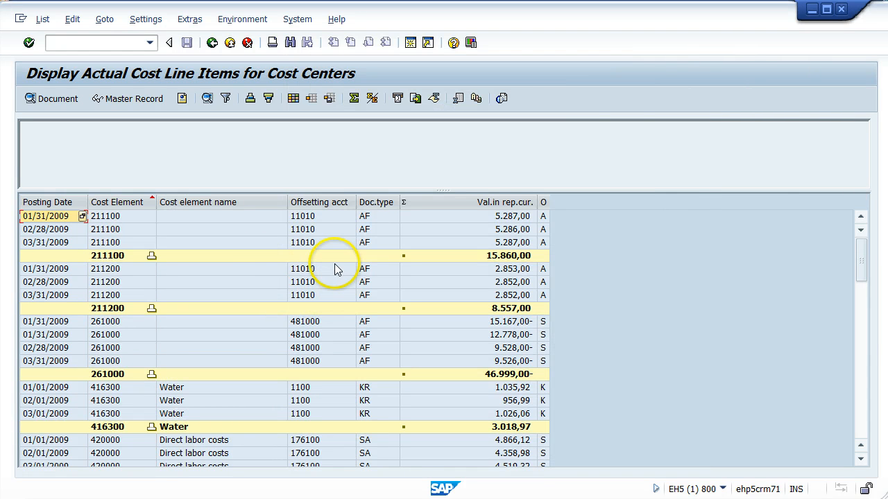
# - Check the Cost Element cells in the individual line items of cost element 211100
pyautogui.click(116, 217)
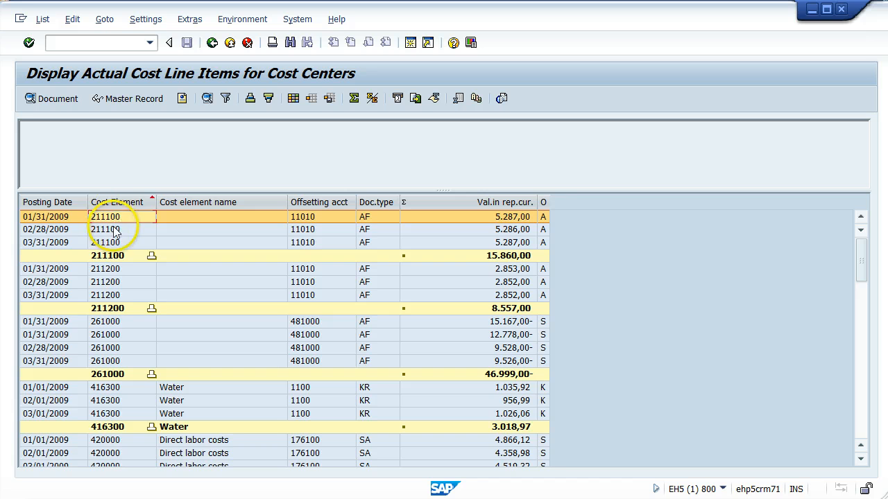
pyautogui.click(109, 230)
pyautogui.click(104, 245)
pyautogui.click(105, 231)
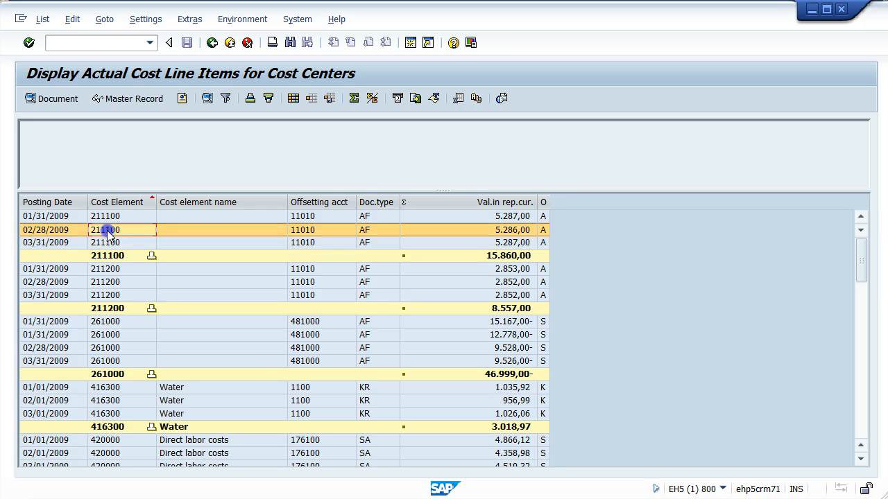
pyautogui.click(105, 243)
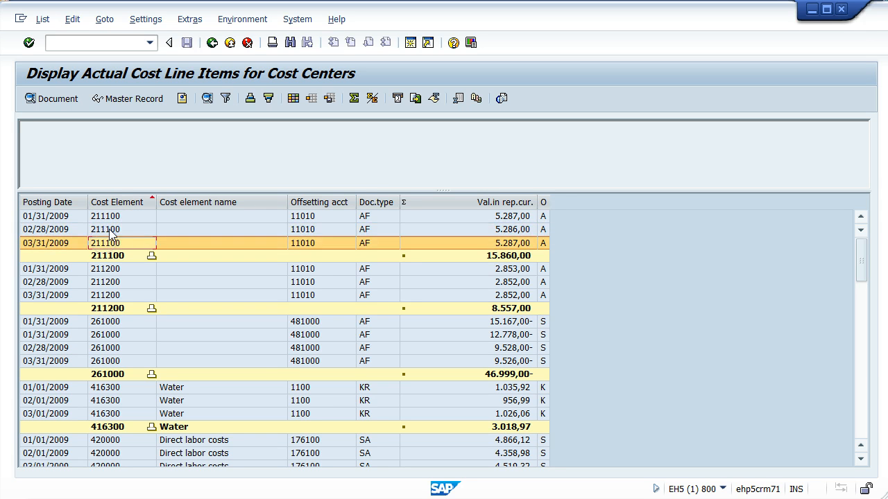
pyautogui.click(111, 230)
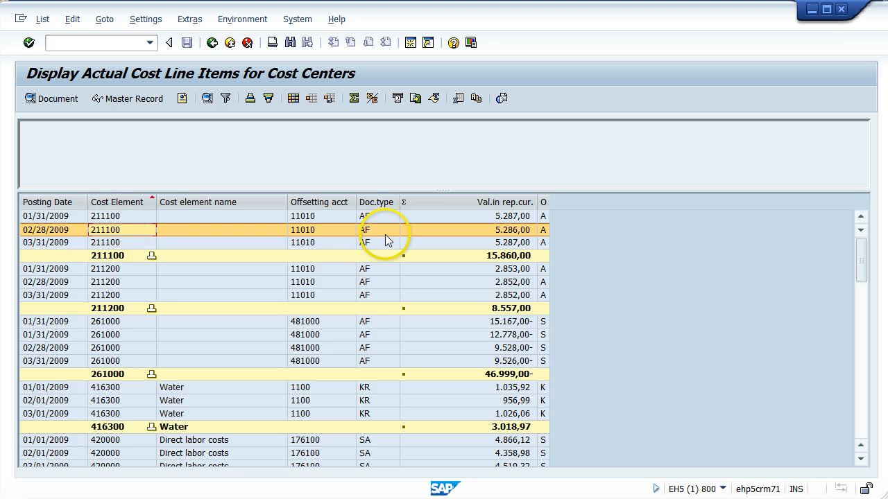
# - Restore cell merging during sorts in the layout, enable the optimum column width option, and display the report
pyautogui.click(293, 101)
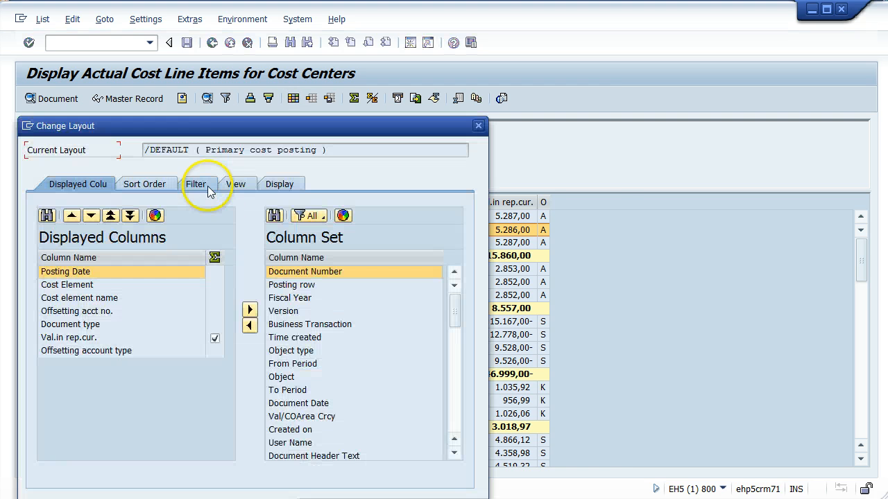
pyautogui.moveTo(233, 125); pyautogui.dragTo(377, 68)
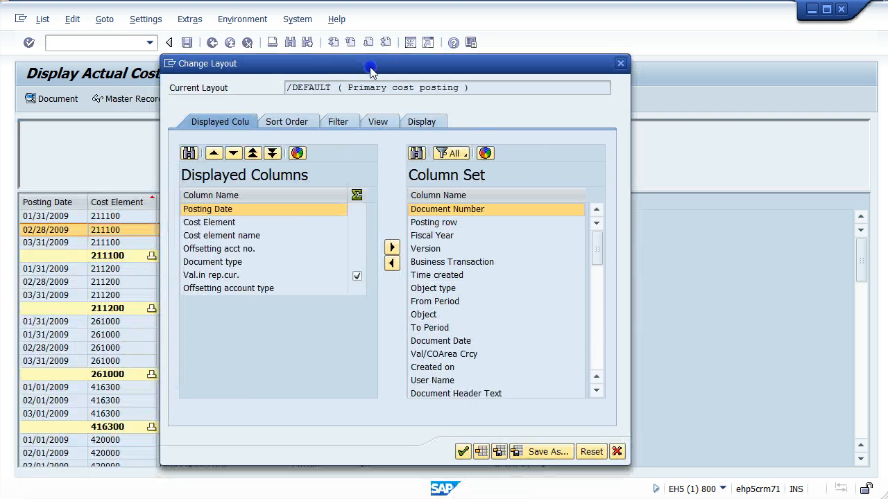
pyautogui.click(418, 121)
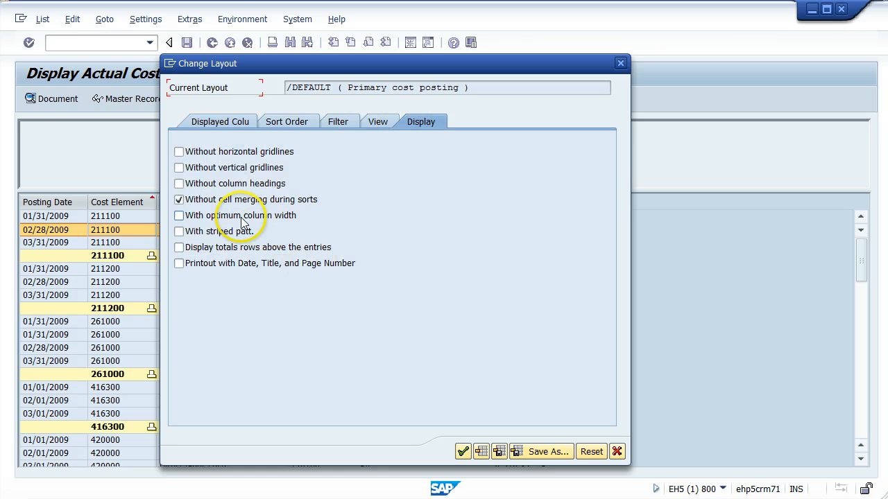
pyautogui.click(179, 200)
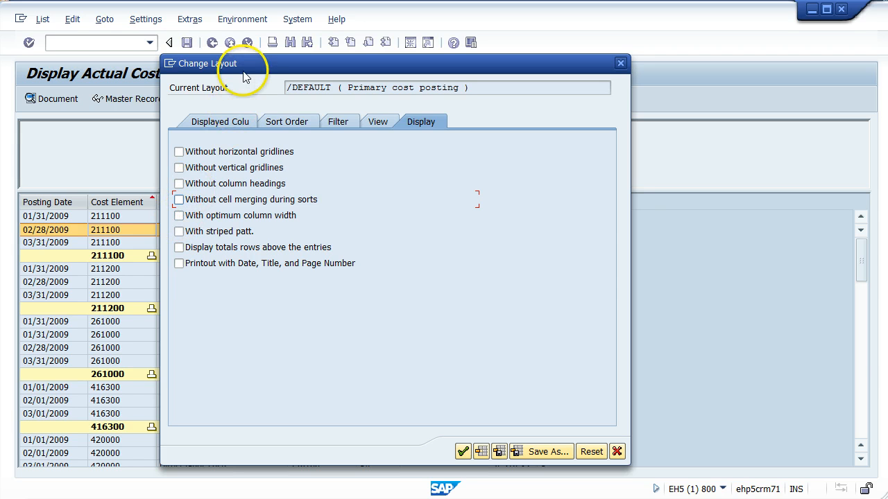
pyautogui.moveTo(242, 67); pyautogui.dragTo(479, 62)
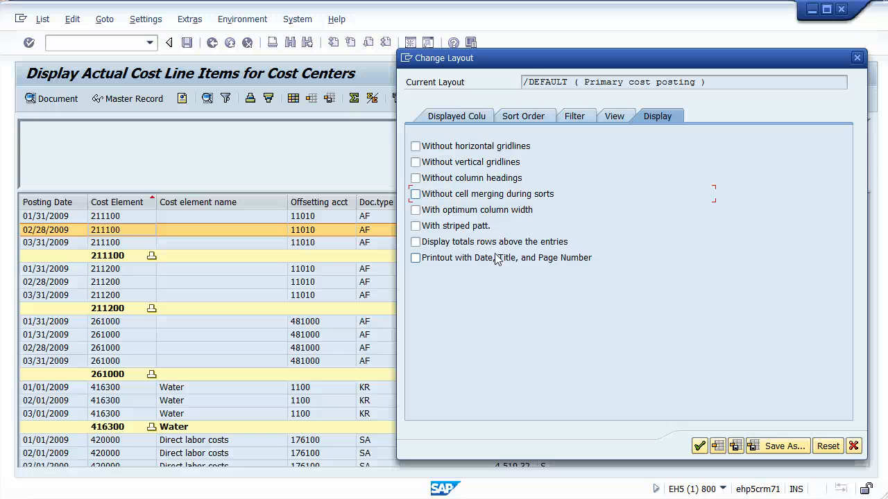
pyautogui.click(415, 209)
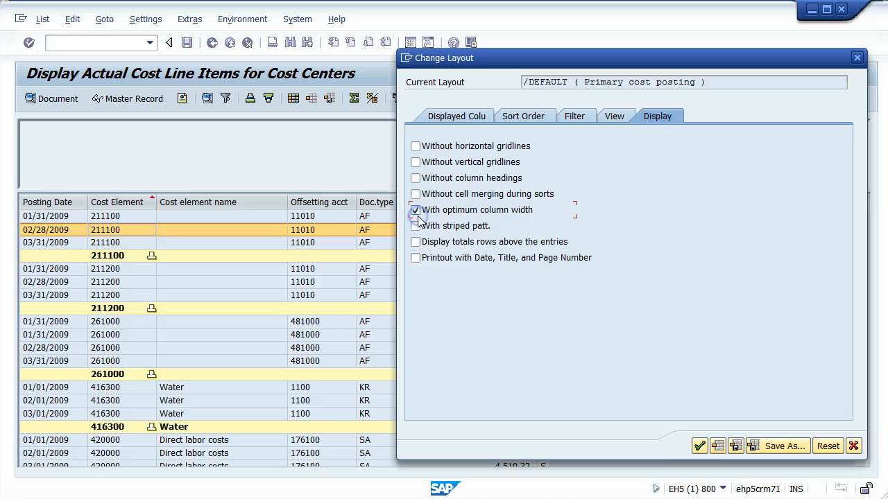
pyautogui.click(699, 445)
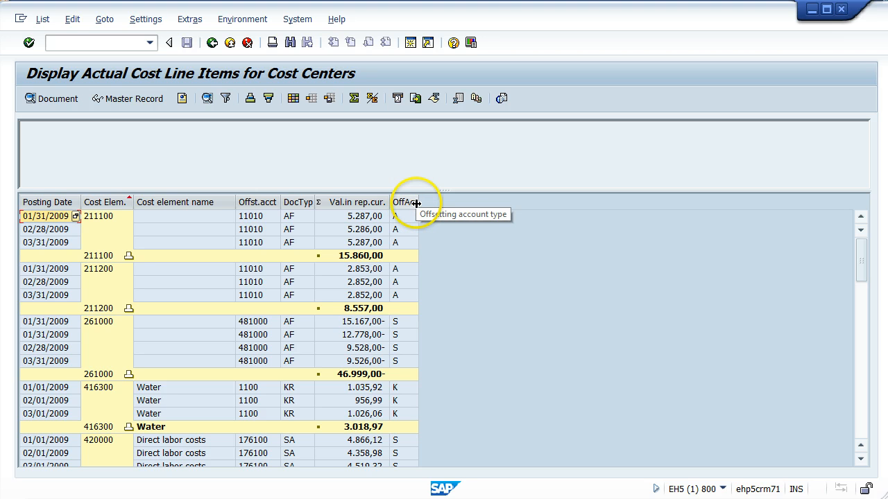
# - Widen the Offsetting account type column to show its full heading, and fit it back to its optimum width
pyautogui.moveTo(419, 201); pyautogui.dragTo(494, 204)
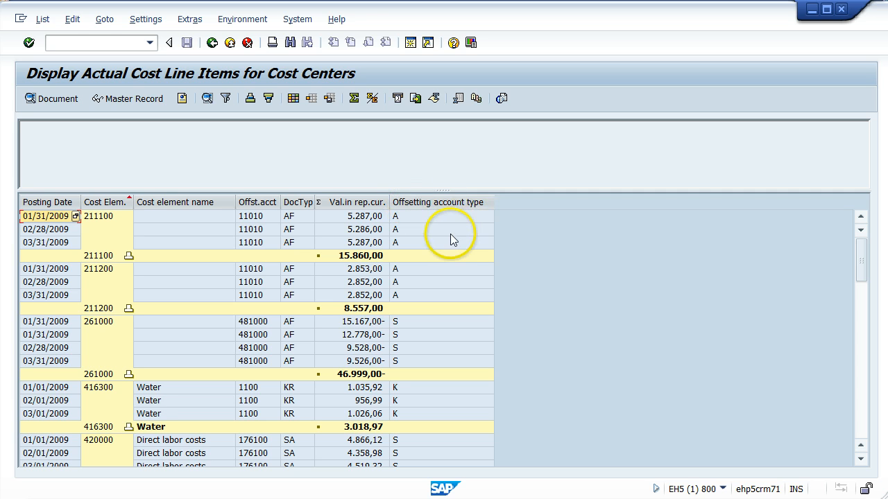
pyautogui.doubleClick(492, 199)
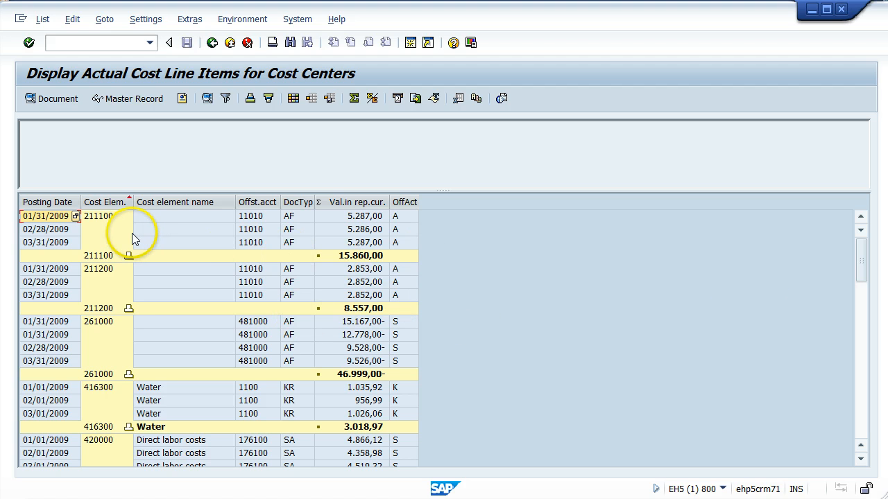
# - Add the columns from Document Number through Document Header Text to the displayed columns and apply the layout
pyautogui.click(294, 101)
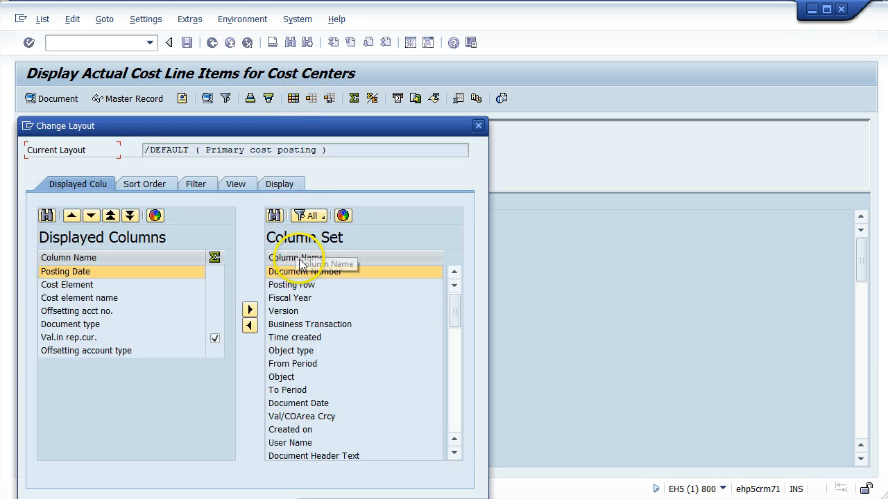
pyautogui.click(299, 272)
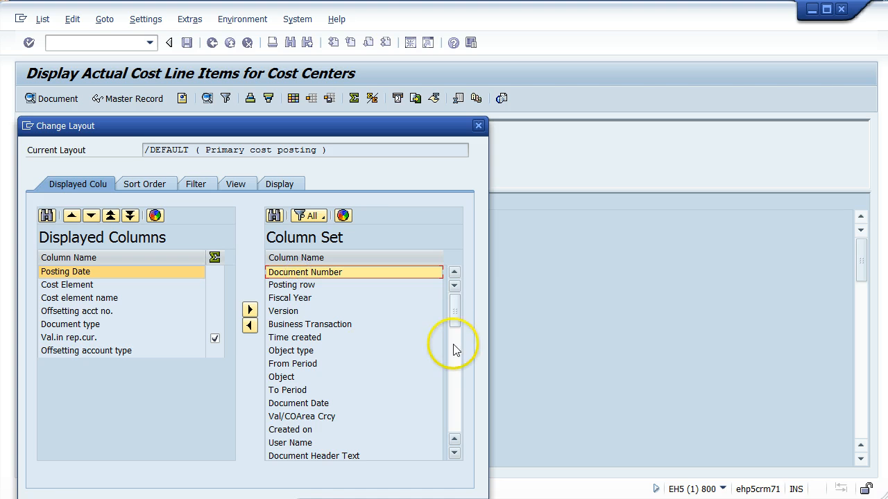
pyautogui.click(455, 313)
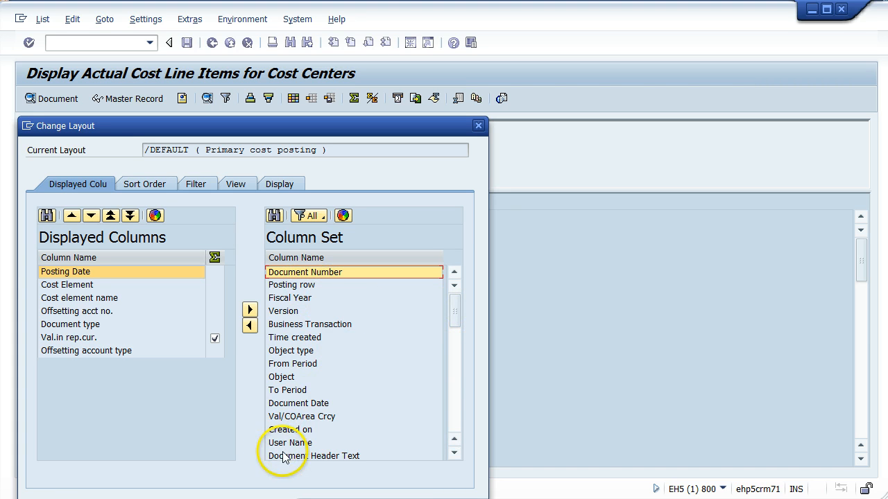
pyautogui.click(301, 274)
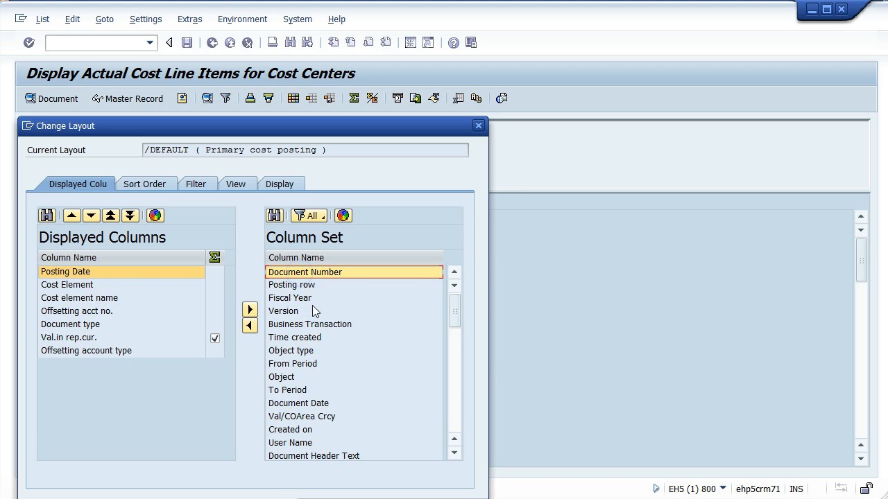
pyautogui.keyDown('ctrl'); pyautogui.click(283, 455); pyautogui.keyUp('ctrl')
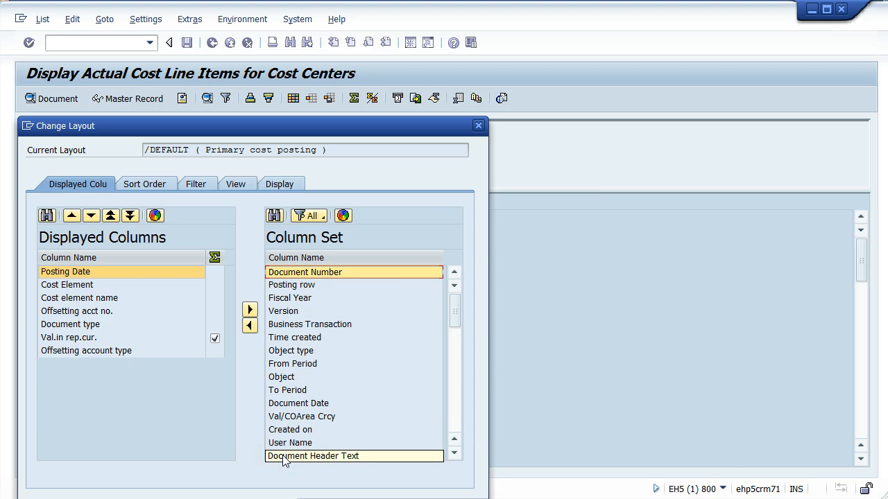
pyautogui.keyDown('shift'); pyautogui.click(284, 455); pyautogui.keyUp('shift')
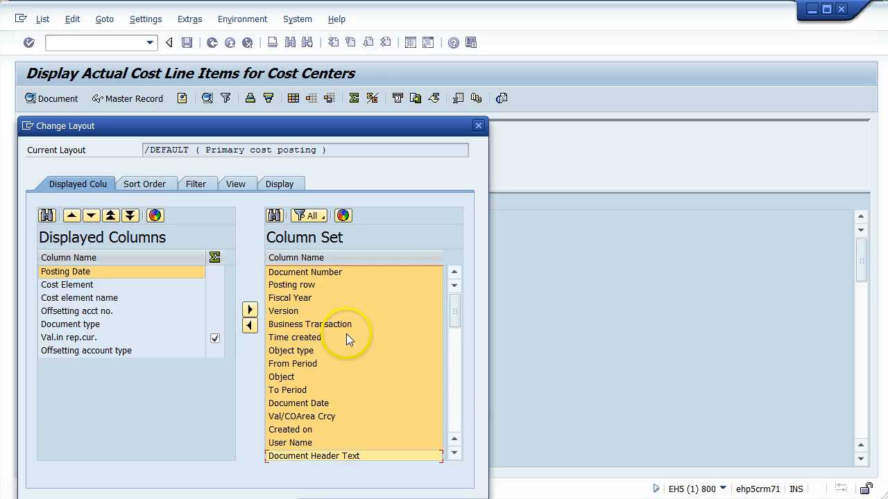
pyautogui.click(452, 380)
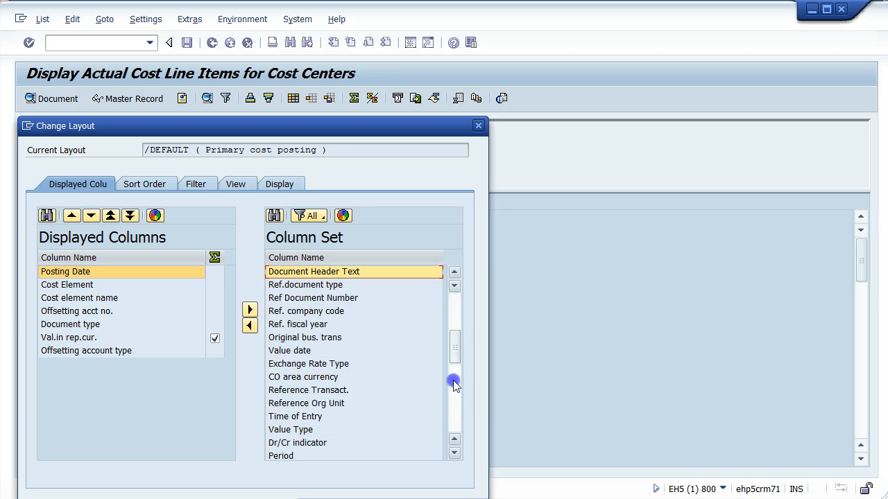
pyautogui.click(453, 306)
pyautogui.click(249, 326)
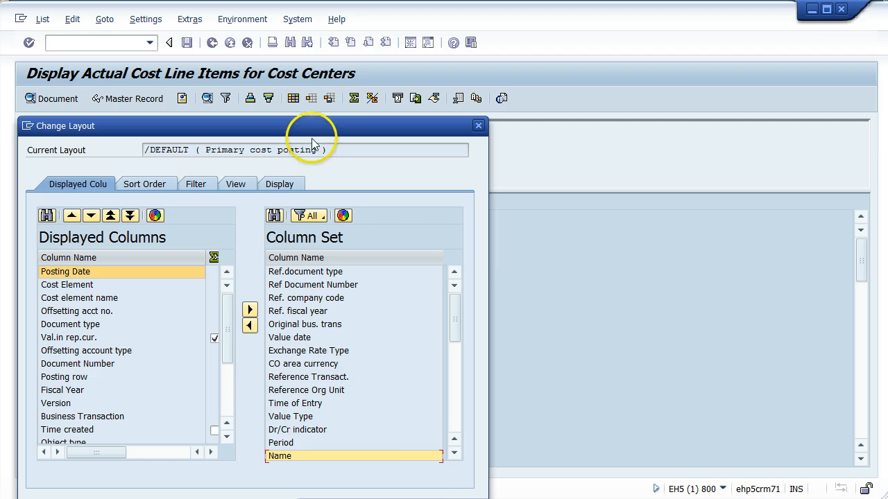
pyautogui.moveTo(311, 133); pyautogui.dragTo(414, 39)
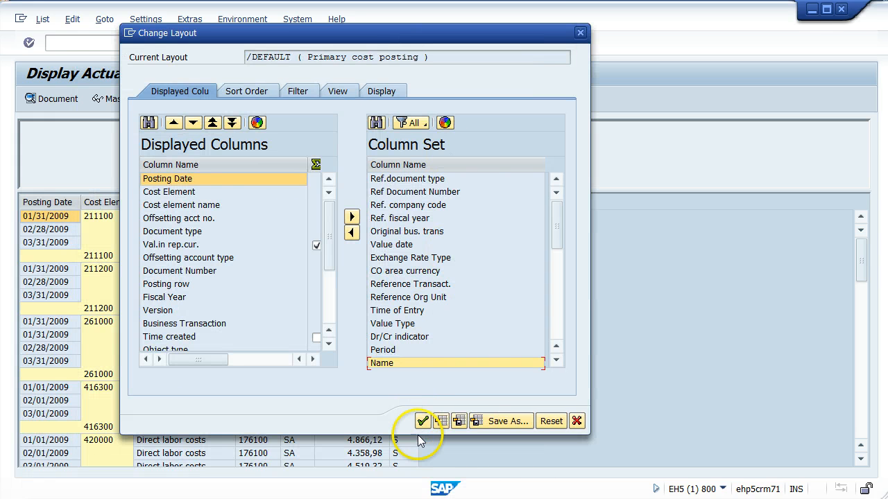
pyautogui.click(422, 421)
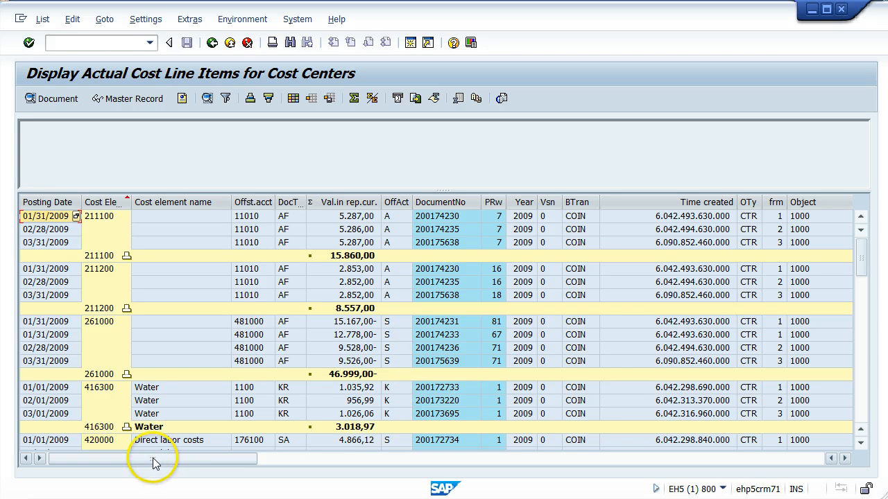
# - Look through the extended report and narrow the Cost element name column until its entries are cut off
pyautogui.moveTo(149, 459); pyautogui.dragTo(646, 463)
pyautogui.moveTo(663, 462); pyautogui.dragTo(16, 480)
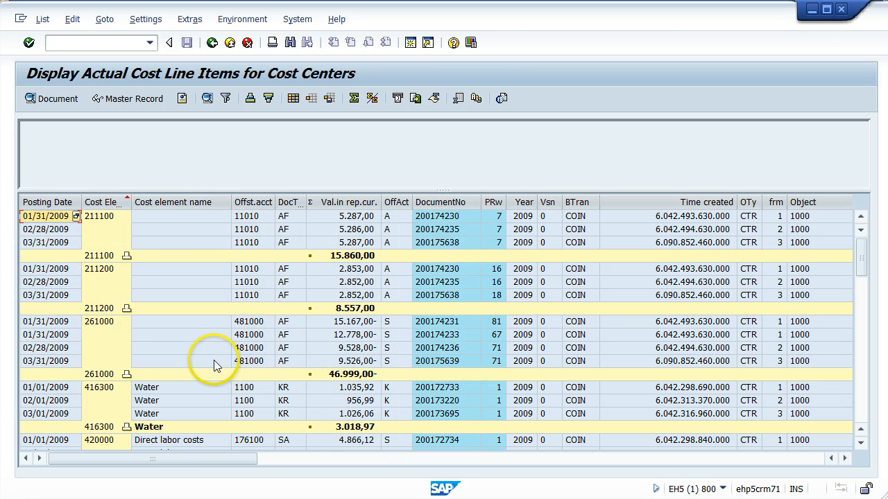
pyautogui.scroll(-6, 215, 364)
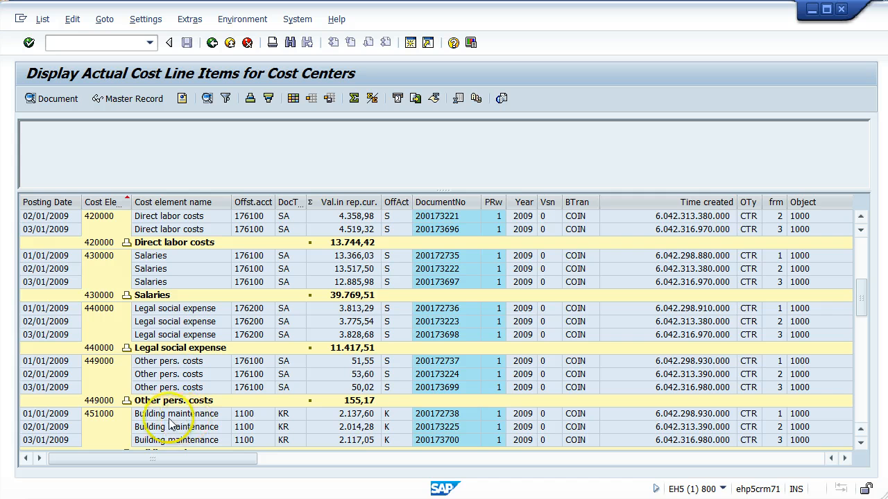
pyautogui.scroll(-2, 194, 398)
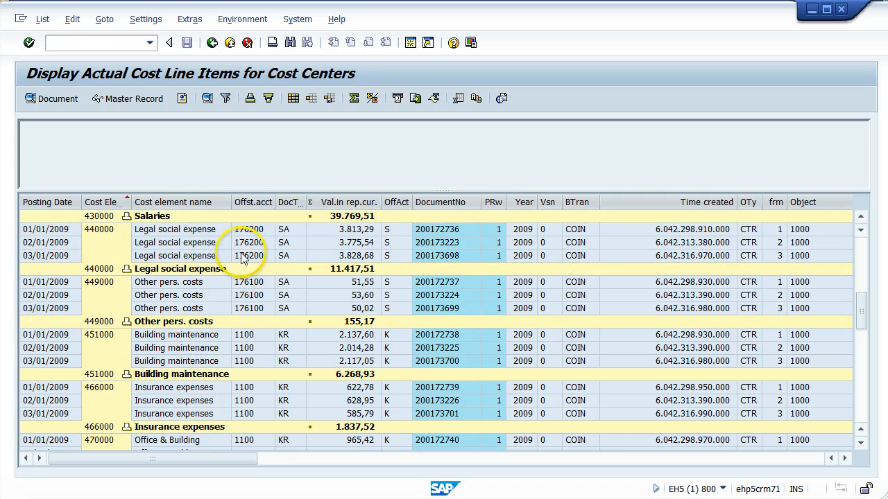
pyautogui.moveTo(234, 201); pyautogui.dragTo(198, 203)
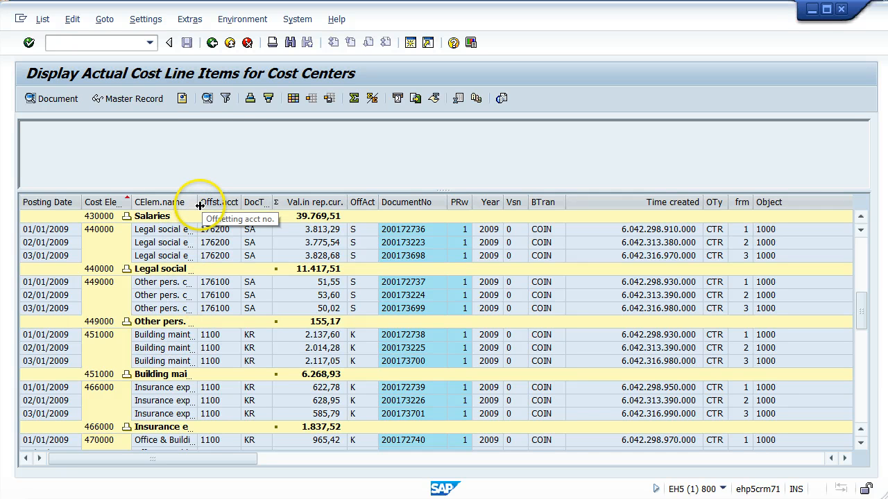
pyautogui.moveTo(199, 205)
pyautogui.mouseDown()
pyautogui.moveTo(237, 206)
pyautogui.moveTo(192, 206)
pyautogui.moveTo(187, 215)
pyautogui.mouseUp()
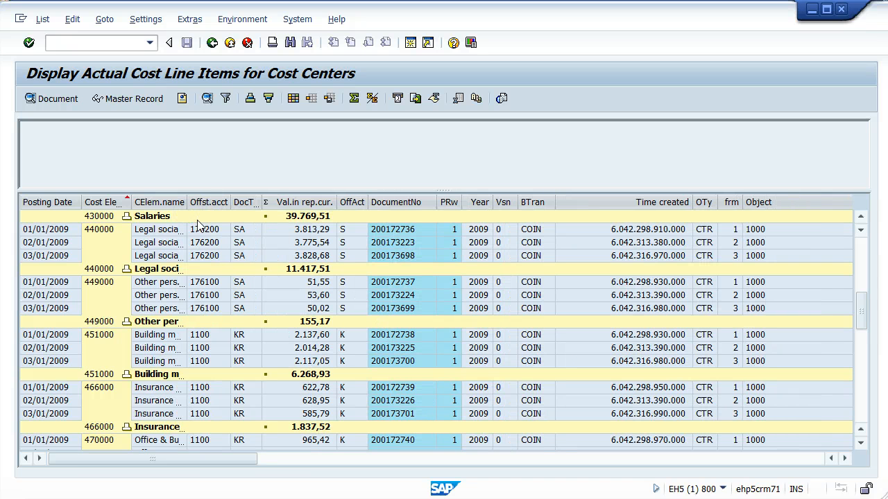
pyautogui.click(356, 186)
# - Turn off the optimum column width option in the layout, apply it and check the cost element names in the report
pyautogui.click(296, 102)
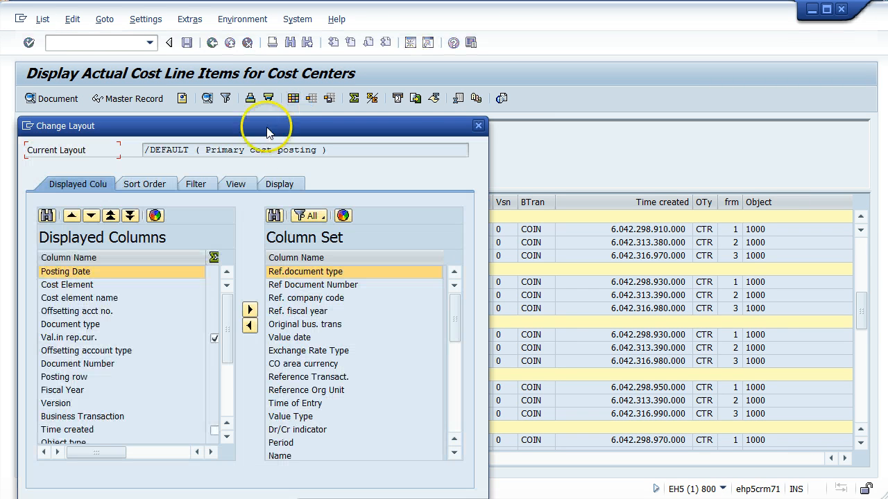
pyautogui.click(275, 185)
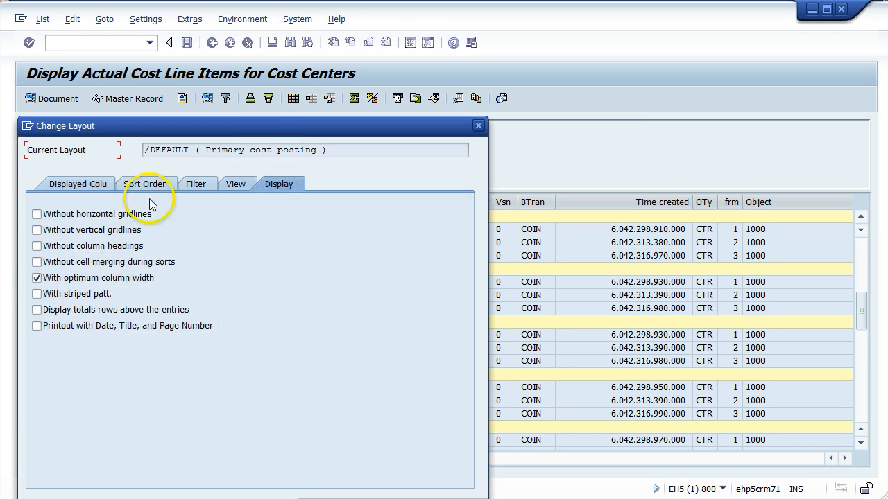
pyautogui.click(37, 279)
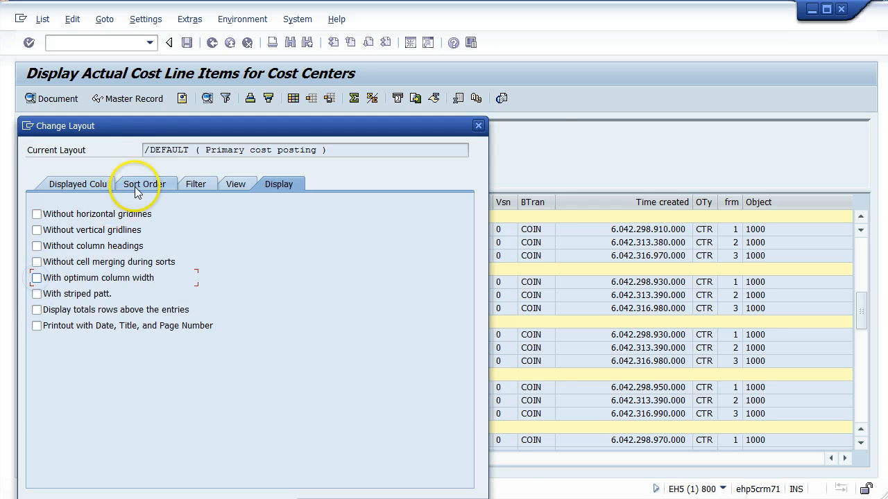
pyautogui.moveTo(185, 128); pyautogui.dragTo(255, 51)
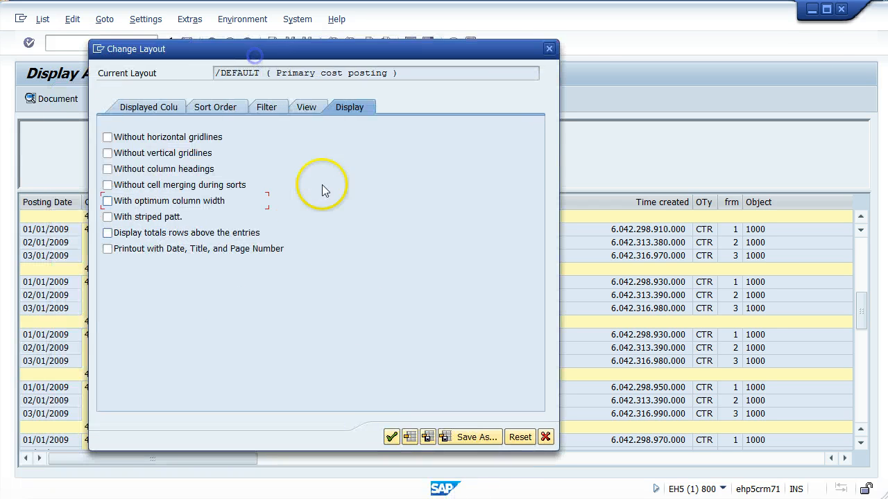
pyautogui.click(389, 438)
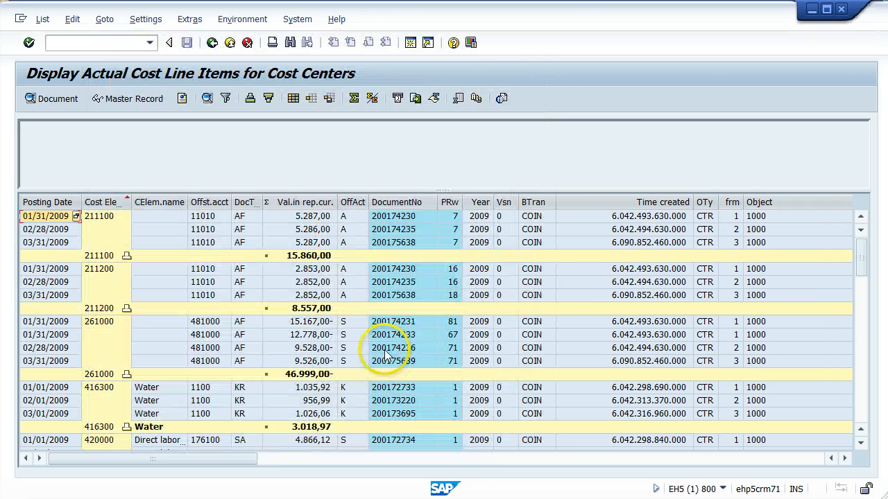
pyautogui.scroll(-3, 346, 298)
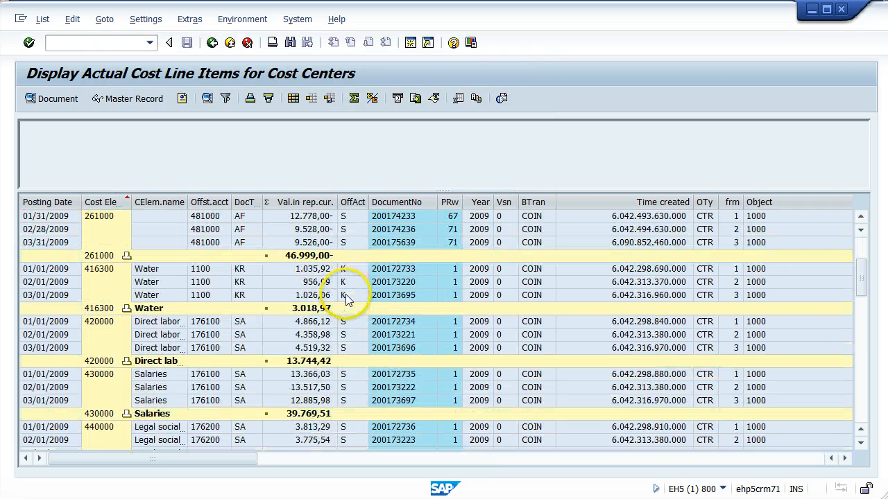
pyautogui.scroll(-2, 346, 297)
pyautogui.scroll(-2, 346, 296)
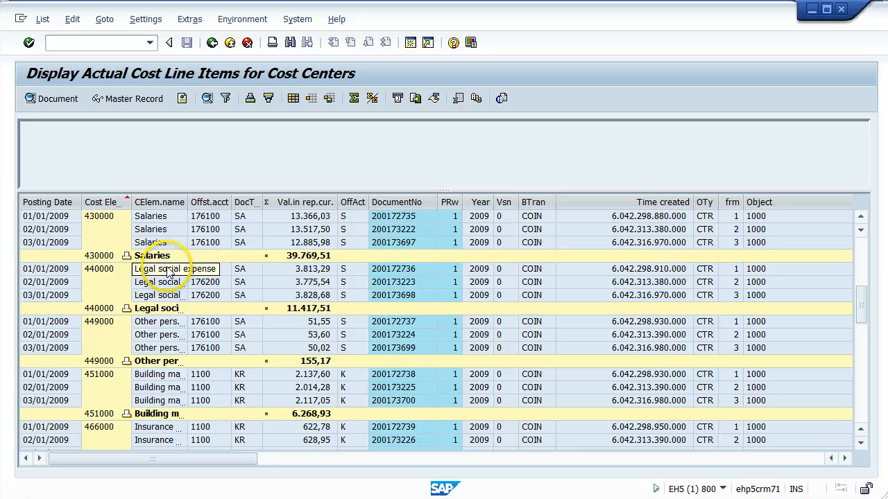
# - Turn on the optimum column width option in the report's layout and apply it
pyautogui.click(298, 99)
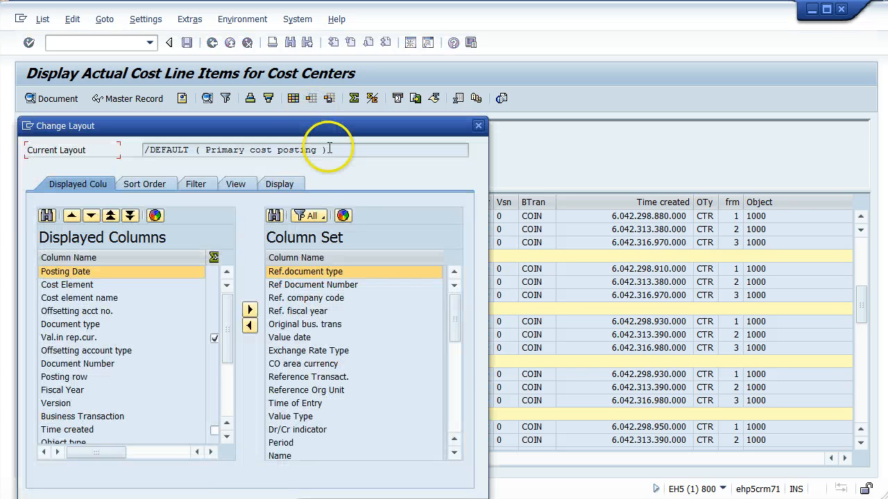
pyautogui.click(285, 185)
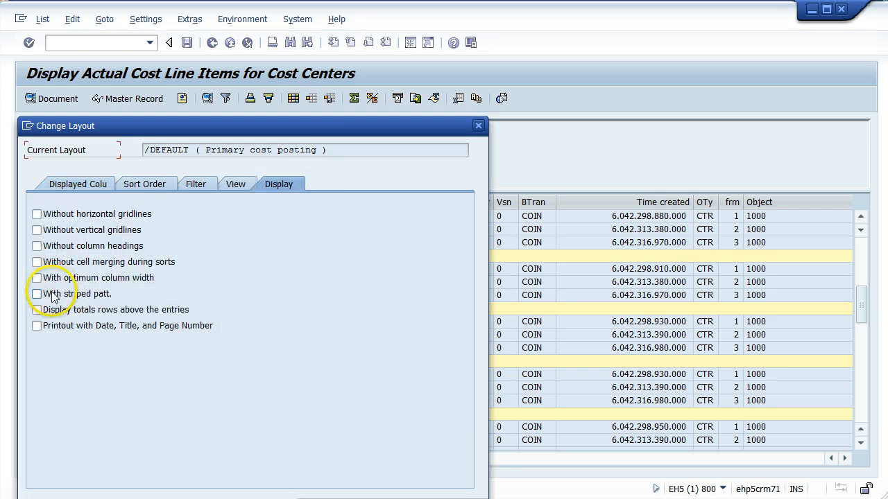
pyautogui.click(38, 278)
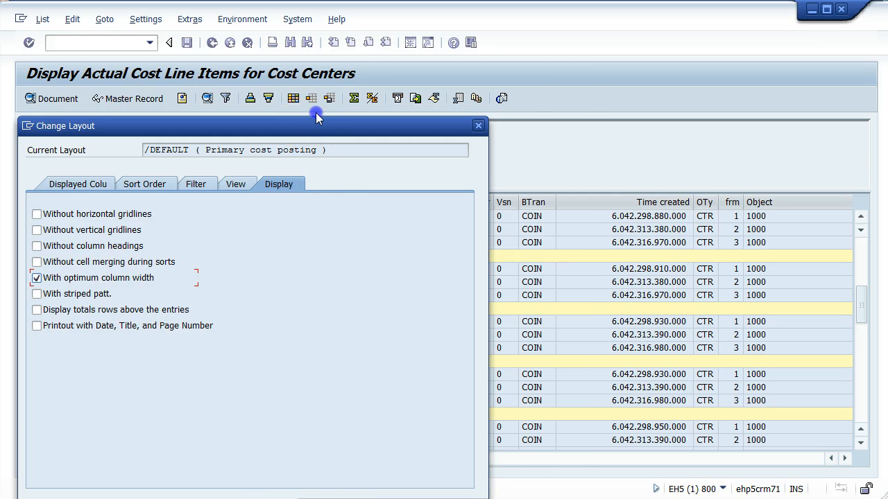
pyautogui.moveTo(304, 129); pyautogui.dragTo(407, 56)
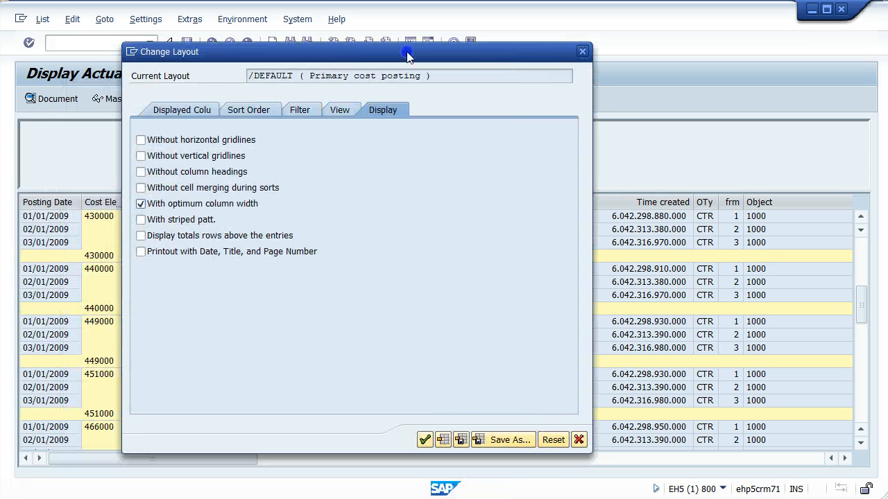
pyautogui.click(425, 439)
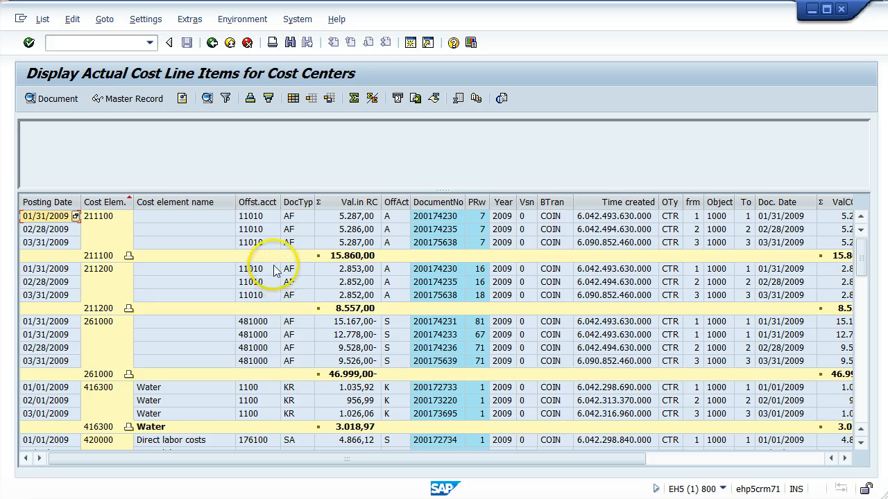
# - Look through the cost element names in the report and narrow the Cost element name column until longer names are cut off
pyautogui.scroll(-1, 288, 265)
pyautogui.scroll(-4, 293, 261)
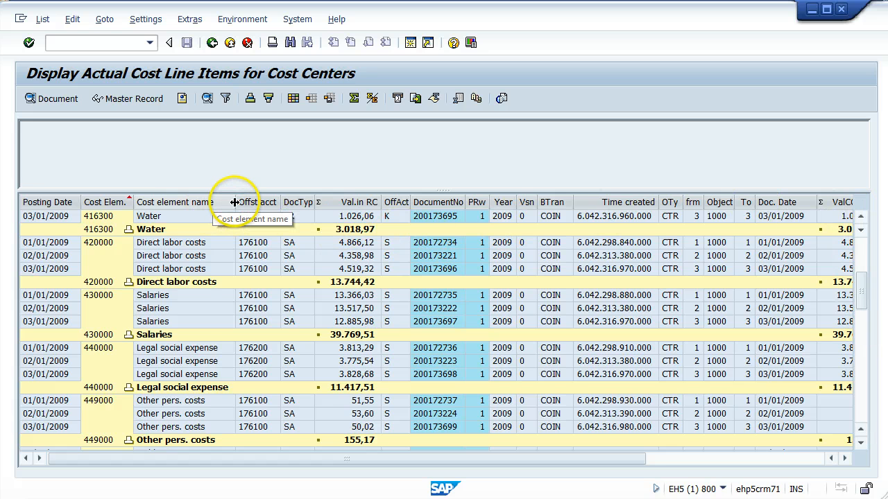
pyautogui.moveTo(235, 201); pyautogui.dragTo(207, 202)
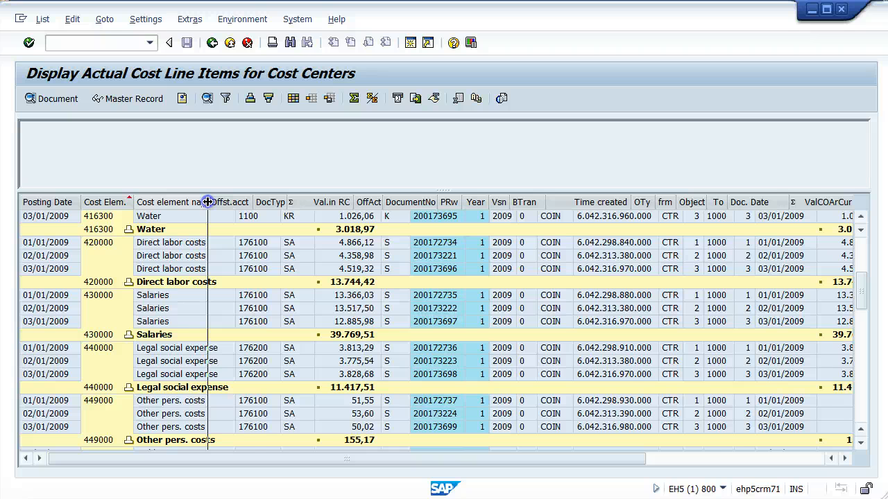
pyautogui.moveTo(208, 201); pyautogui.dragTo(207, 202)
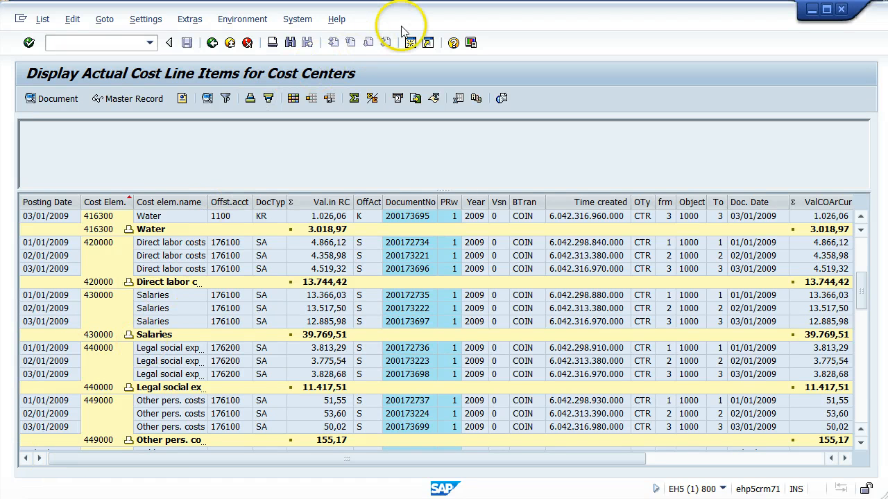
# - Turn on the striped pattern option in the report's layout and apply it
pyautogui.click(293, 99)
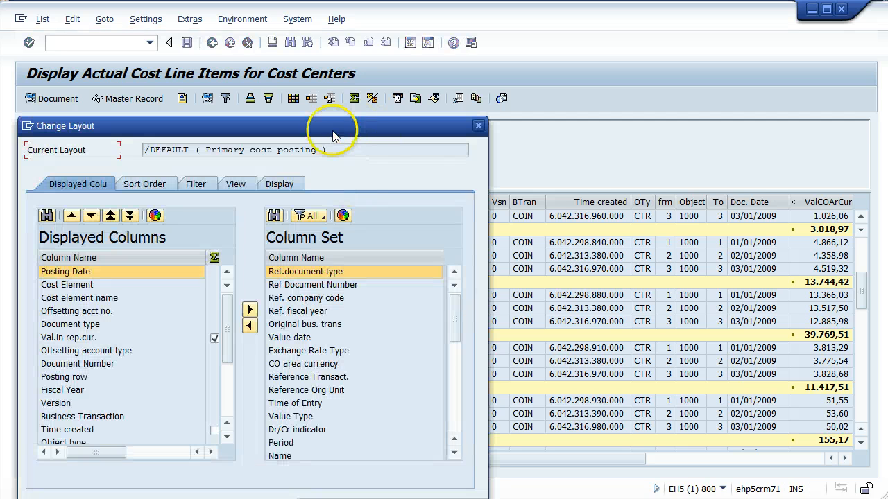
pyautogui.click(278, 182)
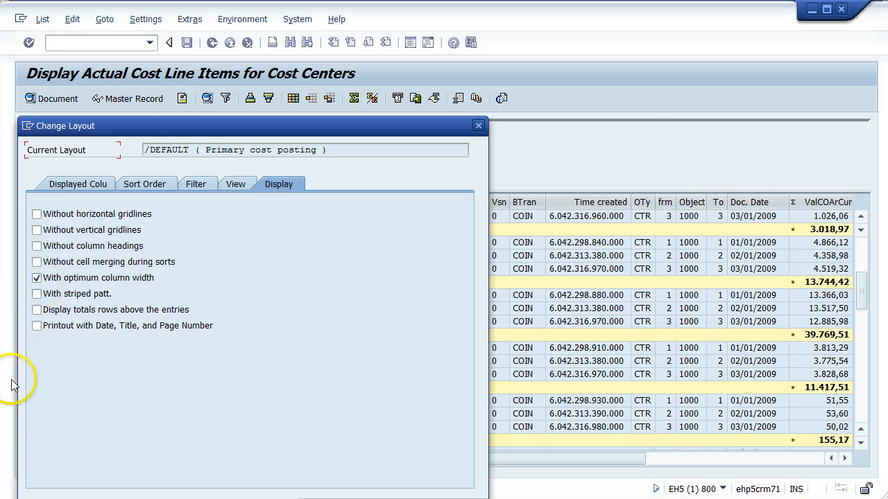
pyautogui.moveTo(152, 131); pyautogui.dragTo(447, 54)
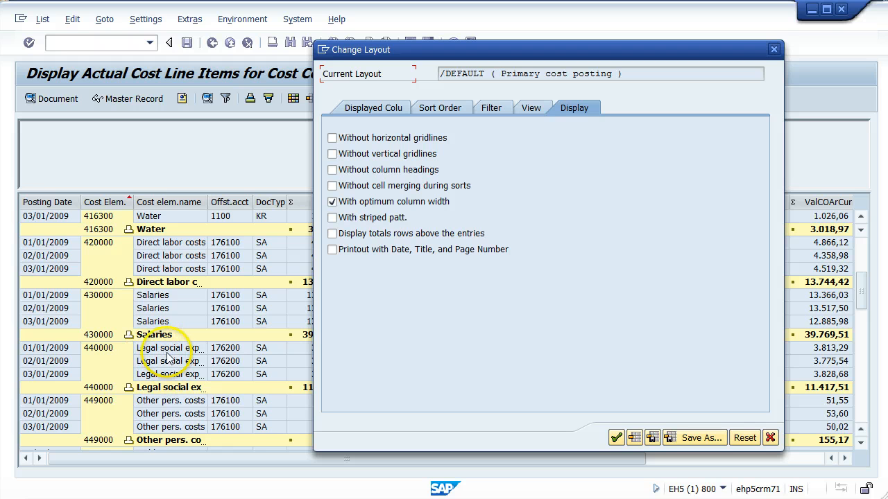
pyautogui.click(332, 217)
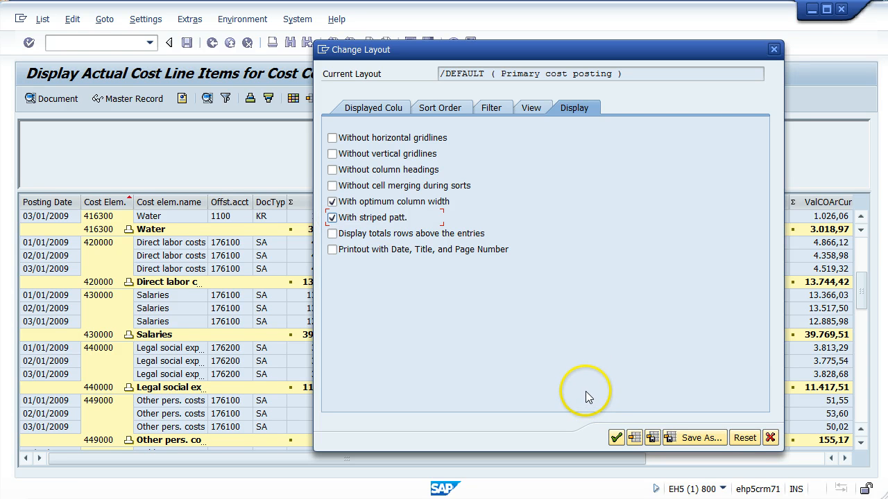
pyautogui.click(616, 438)
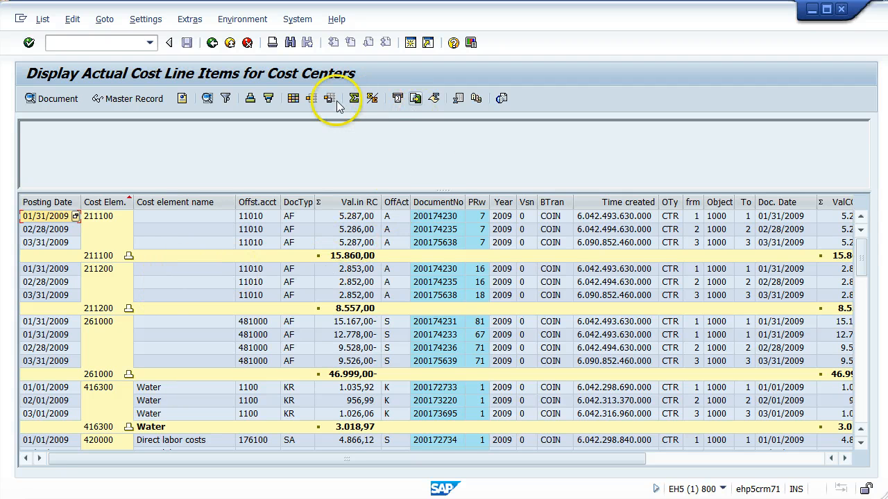
# - Set the layout to display totals rows above the entries, apply it and select the subtotal row of cost element 211100
pyautogui.click(289, 102)
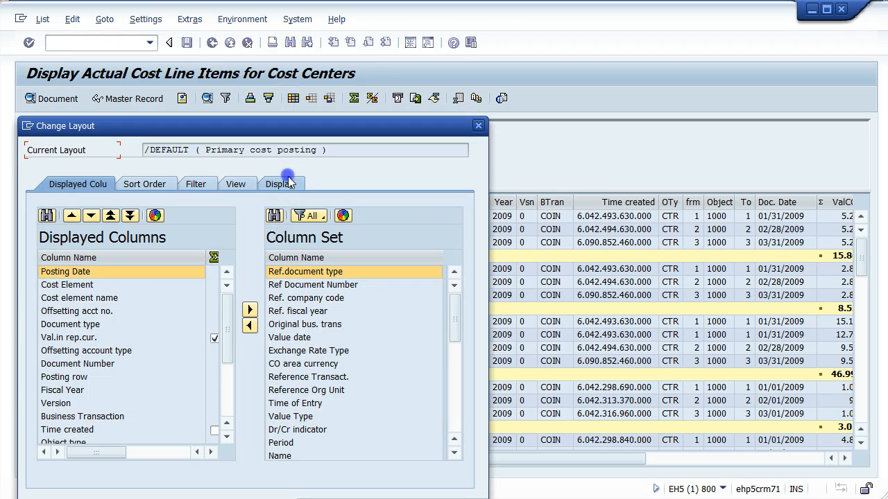
pyautogui.click(288, 183)
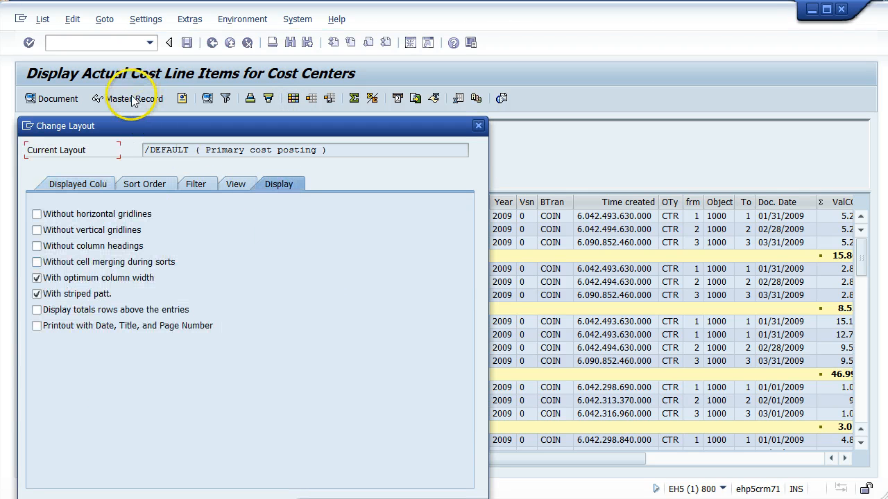
pyautogui.moveTo(122, 125); pyautogui.dragTo(299, 60)
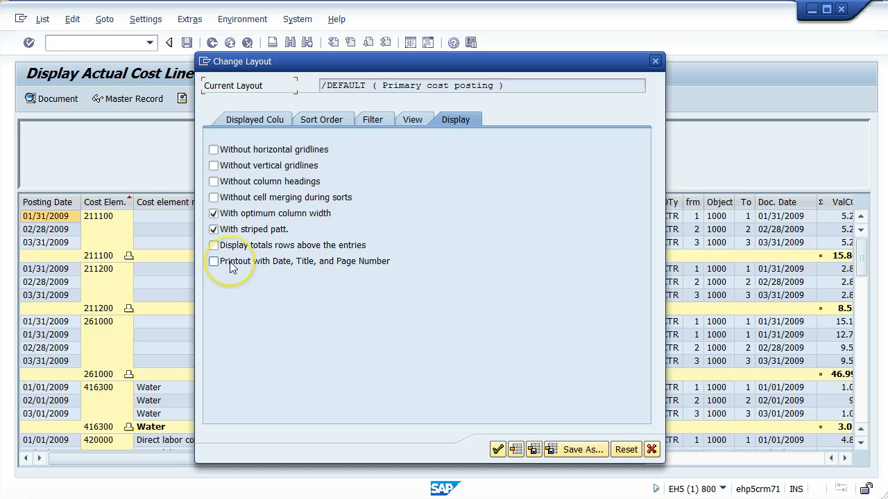
pyautogui.moveTo(312, 64); pyautogui.dragTo(486, 58)
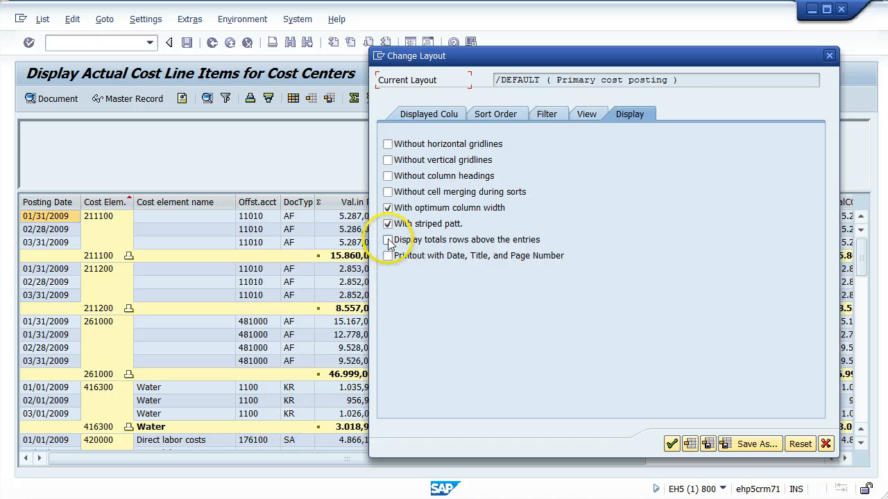
pyautogui.click(671, 444)
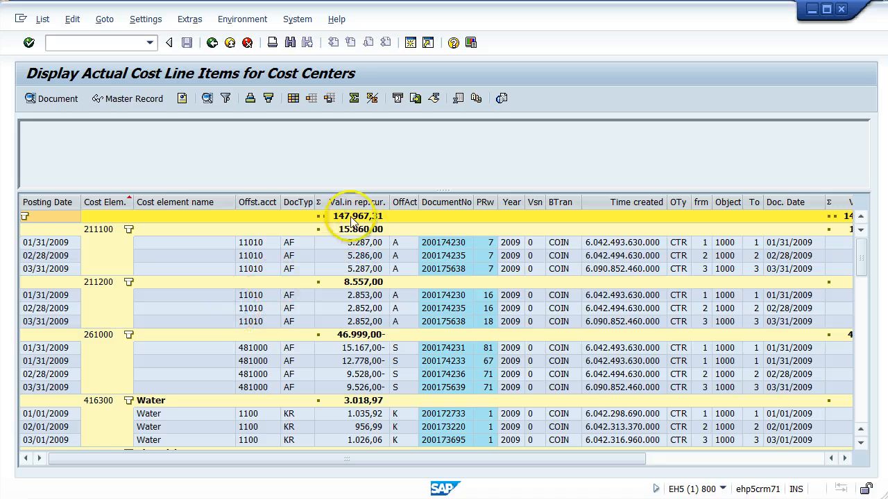
pyautogui.click(289, 231)
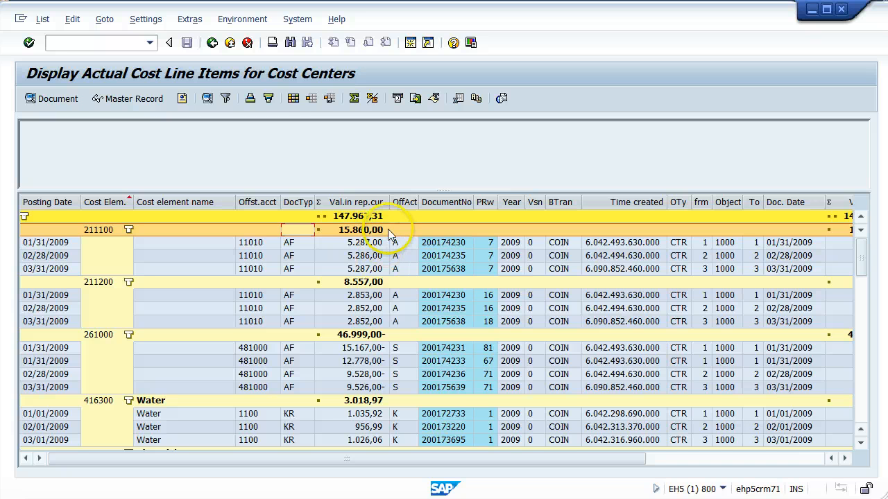
# - Turn off totals rows above the entries, turn on printout with date, title and page number, and apply the layout
pyautogui.click(293, 97)
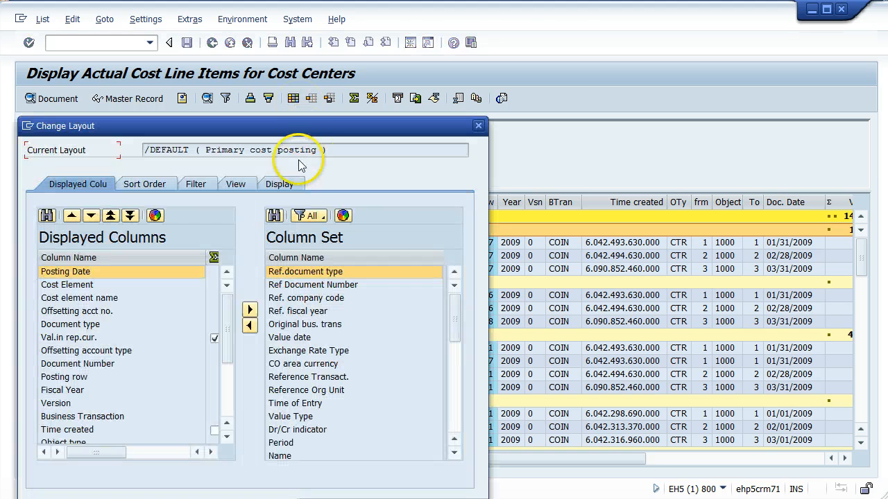
pyautogui.click(285, 181)
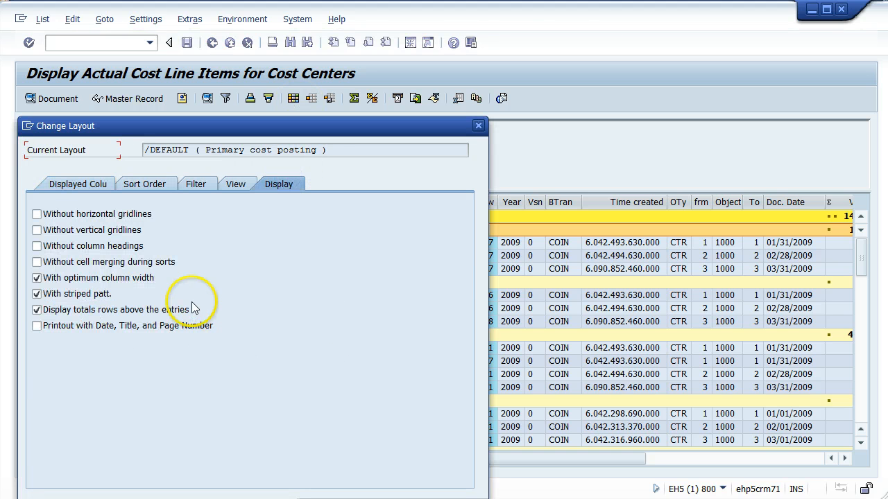
pyautogui.click(36, 310)
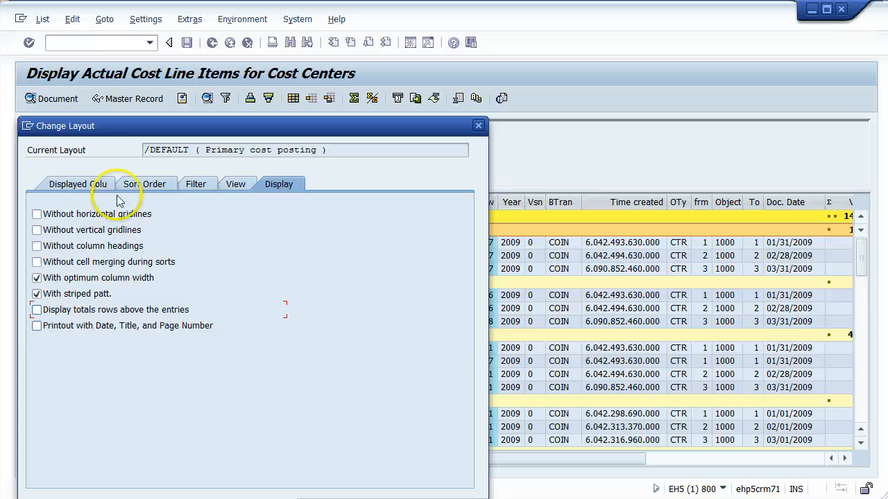
pyautogui.moveTo(100, 132); pyautogui.dragTo(362, 71)
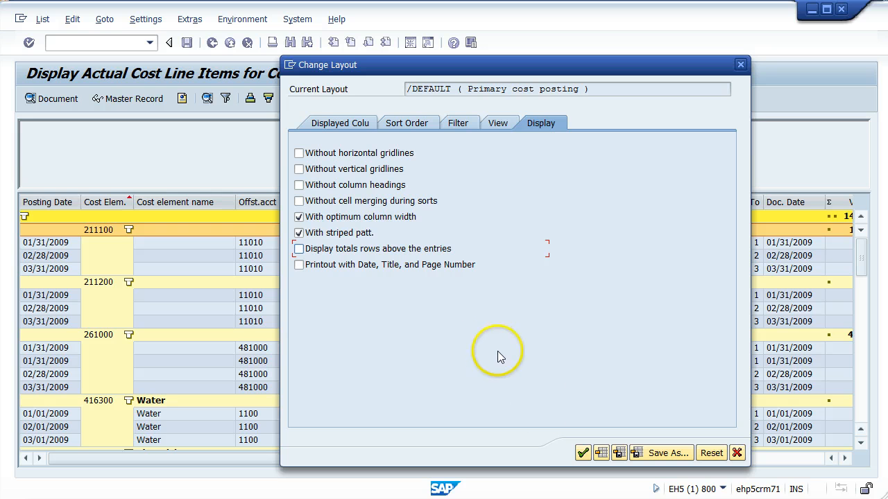
pyautogui.click(298, 264)
pyautogui.click(582, 452)
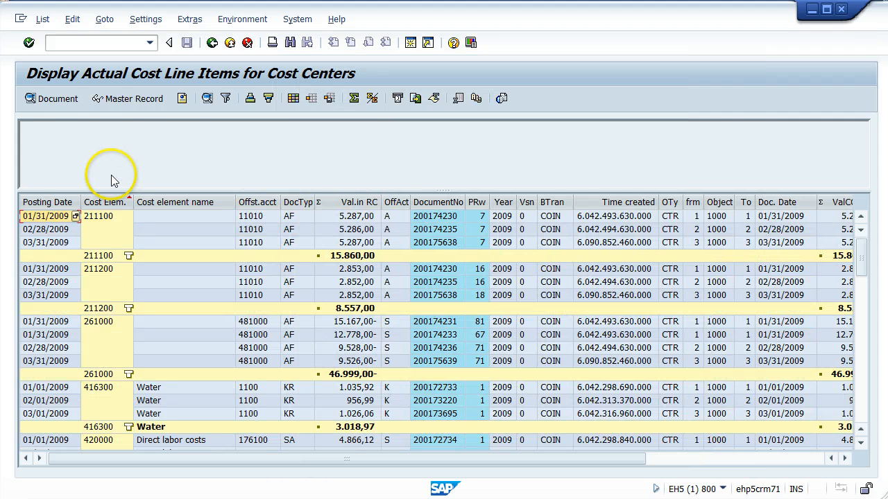
# - Open the print preview of the report and check the date, title and page number in its header across the full width
pyautogui.click(43, 19)
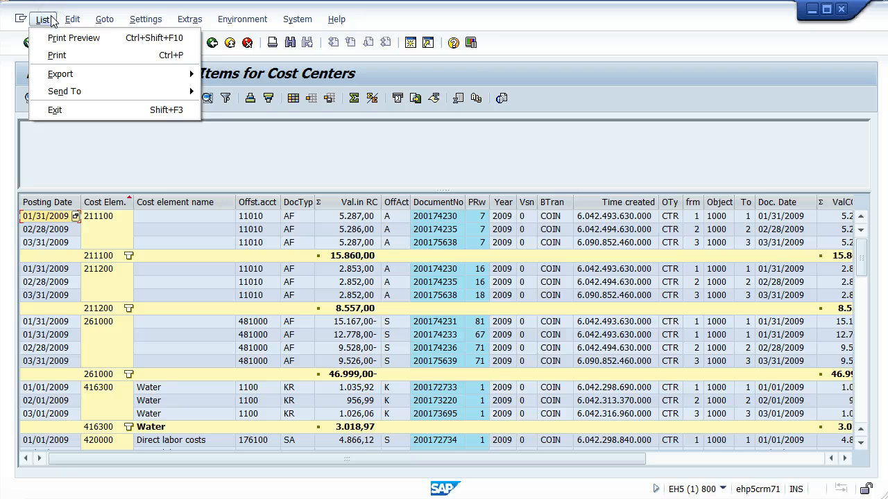
pyautogui.click(54, 38)
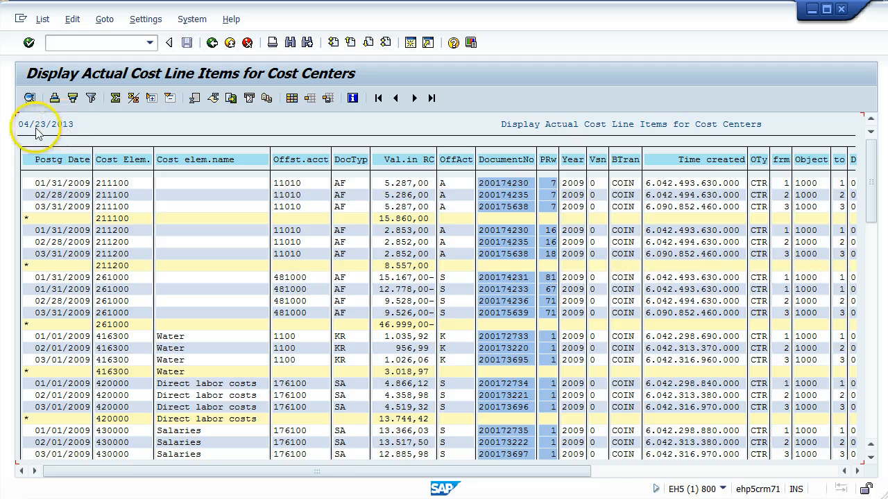
pyautogui.moveTo(375, 468); pyautogui.dragTo(683, 470)
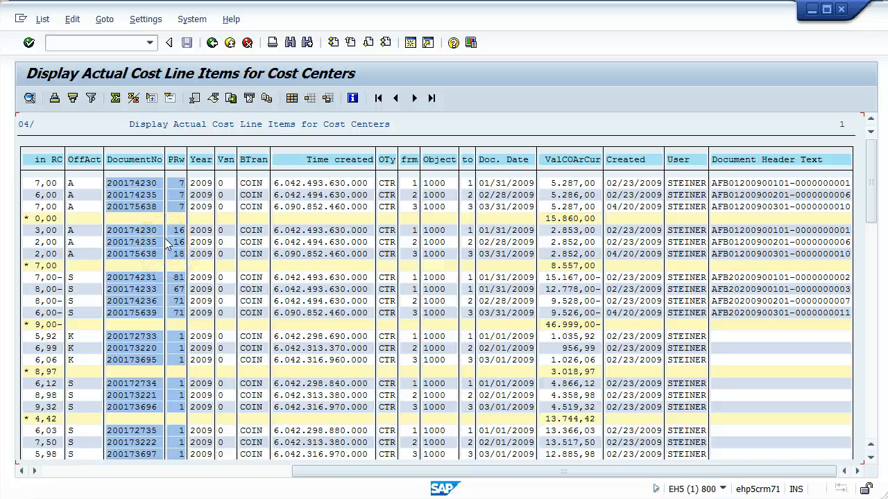
pyautogui.click(66, 473)
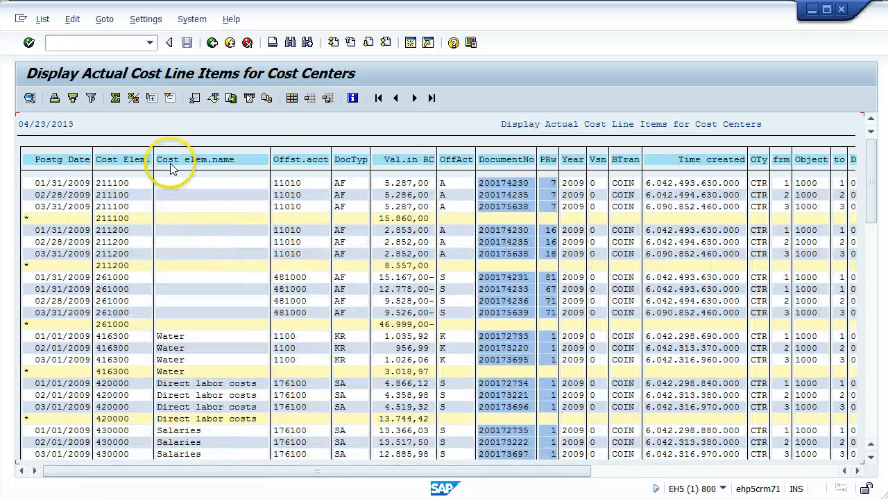